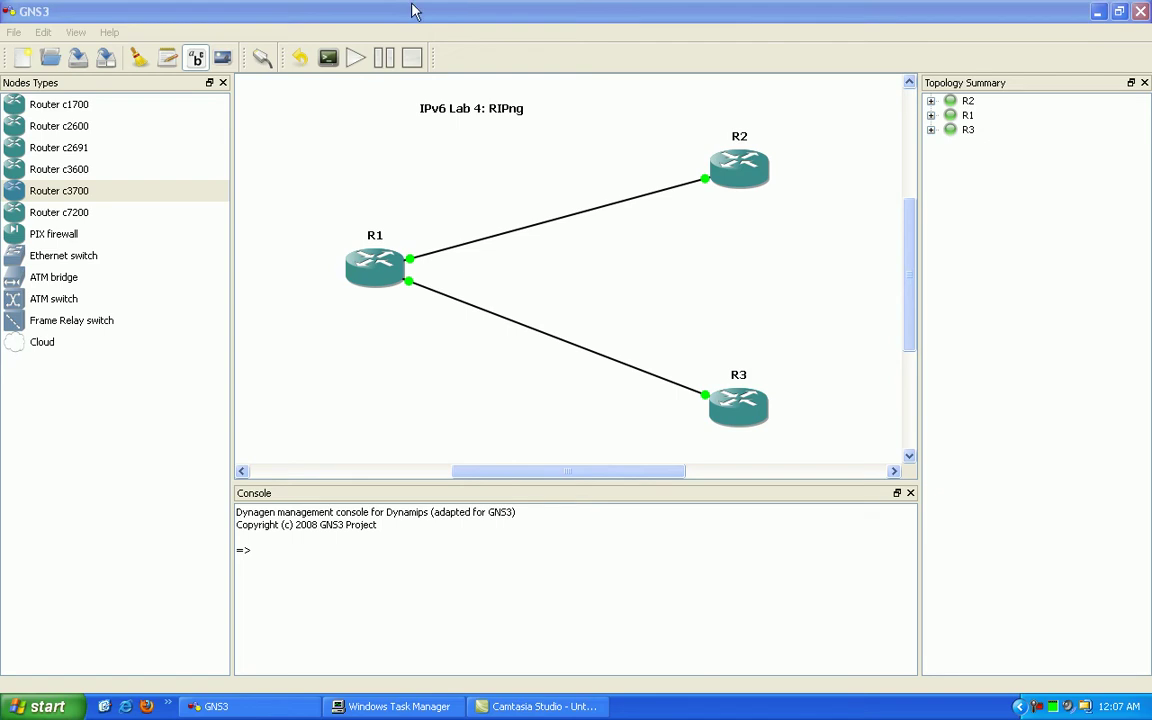
Bring the GNS3 IPv6 Lab 4: RIPng topology to the front and view router R2's details.
click(474, 28)
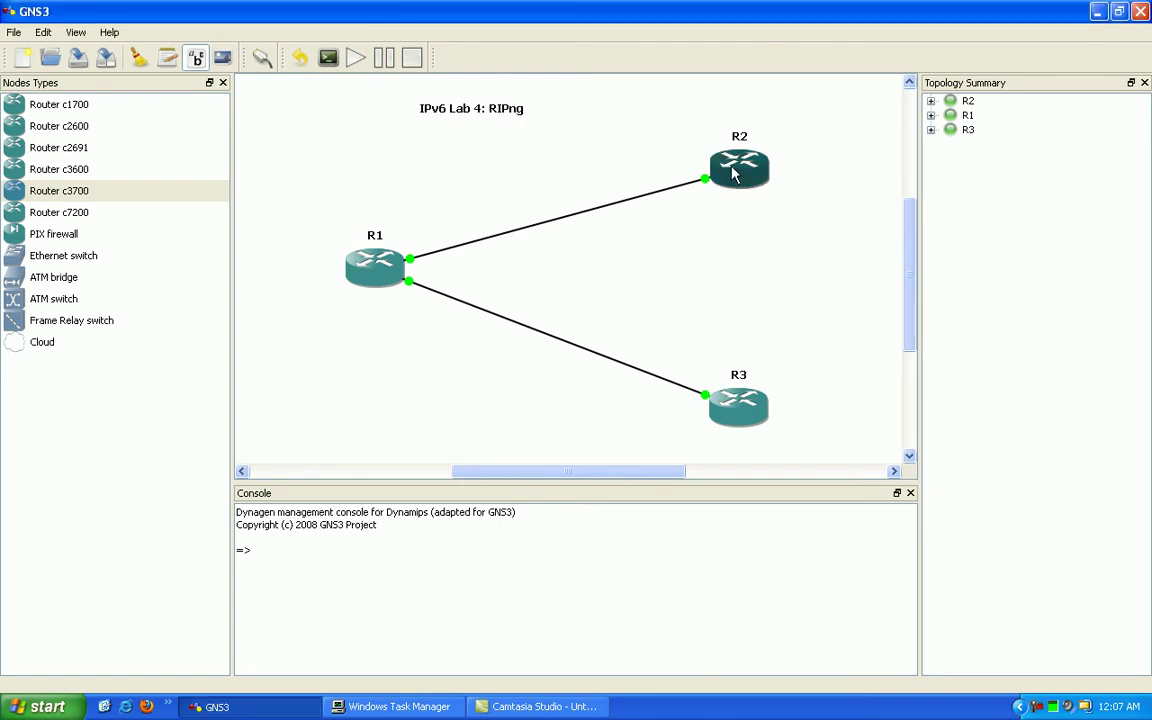
mouse_move(737, 174)
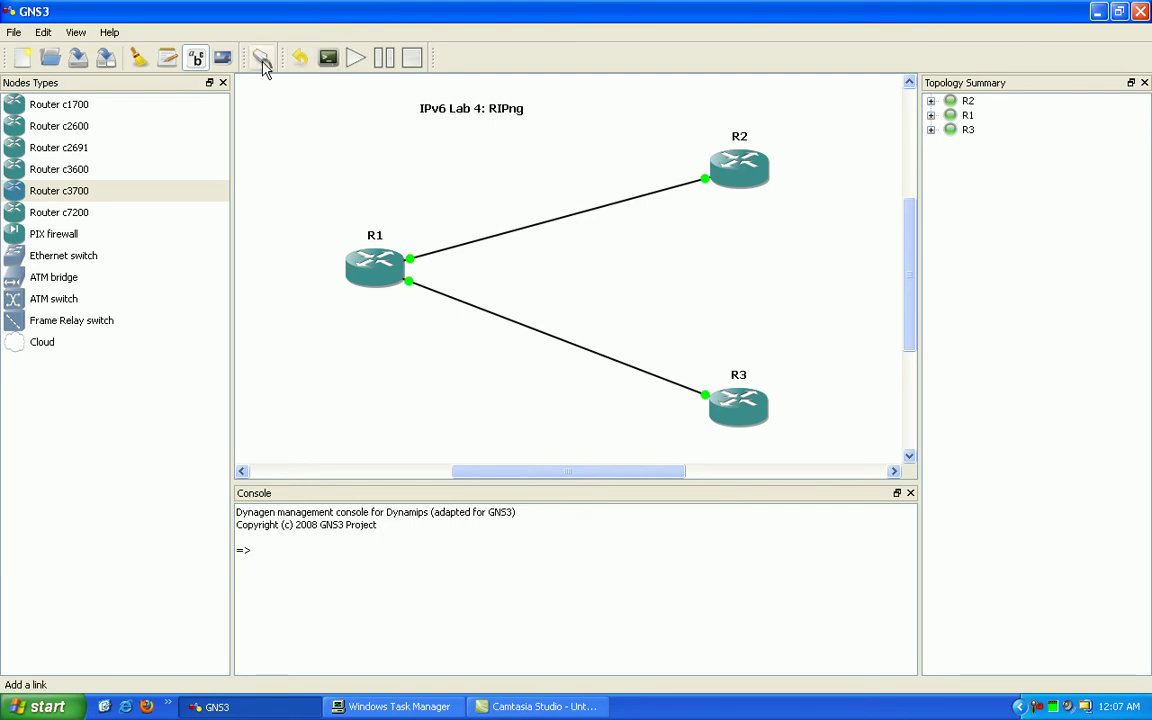
Add a note reading 2001:12:12:12::/64 above the R1–R2 link and move it close to the link.
click(168, 57)
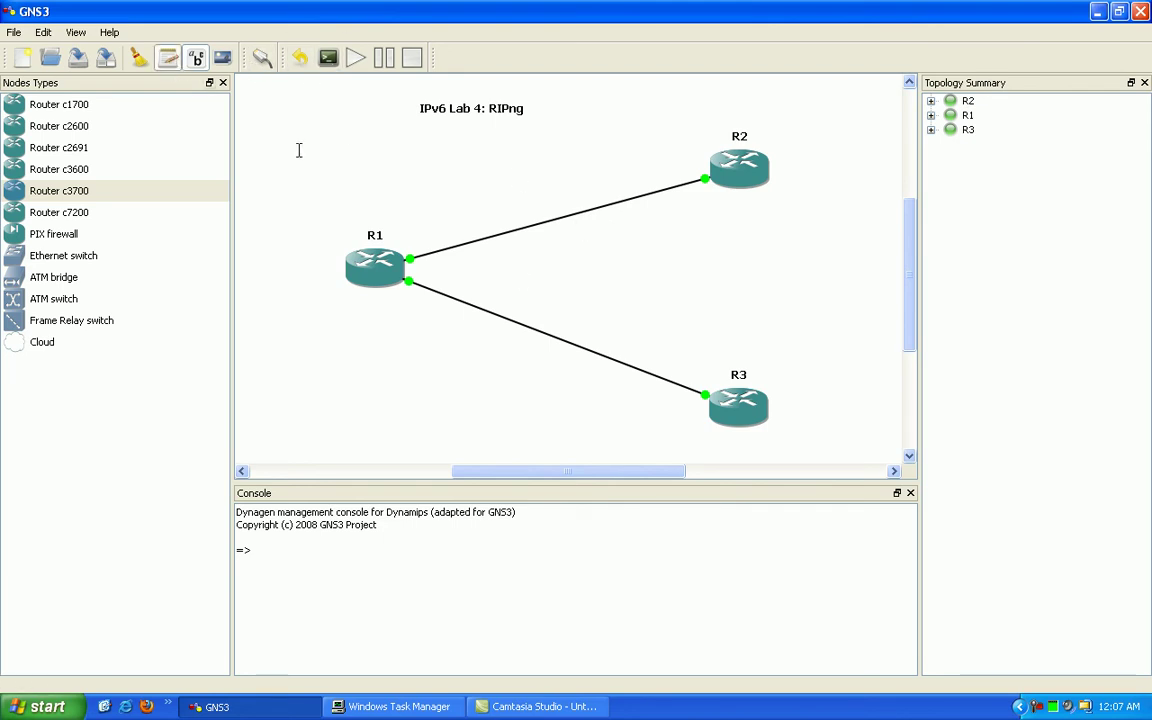
click(458, 183)
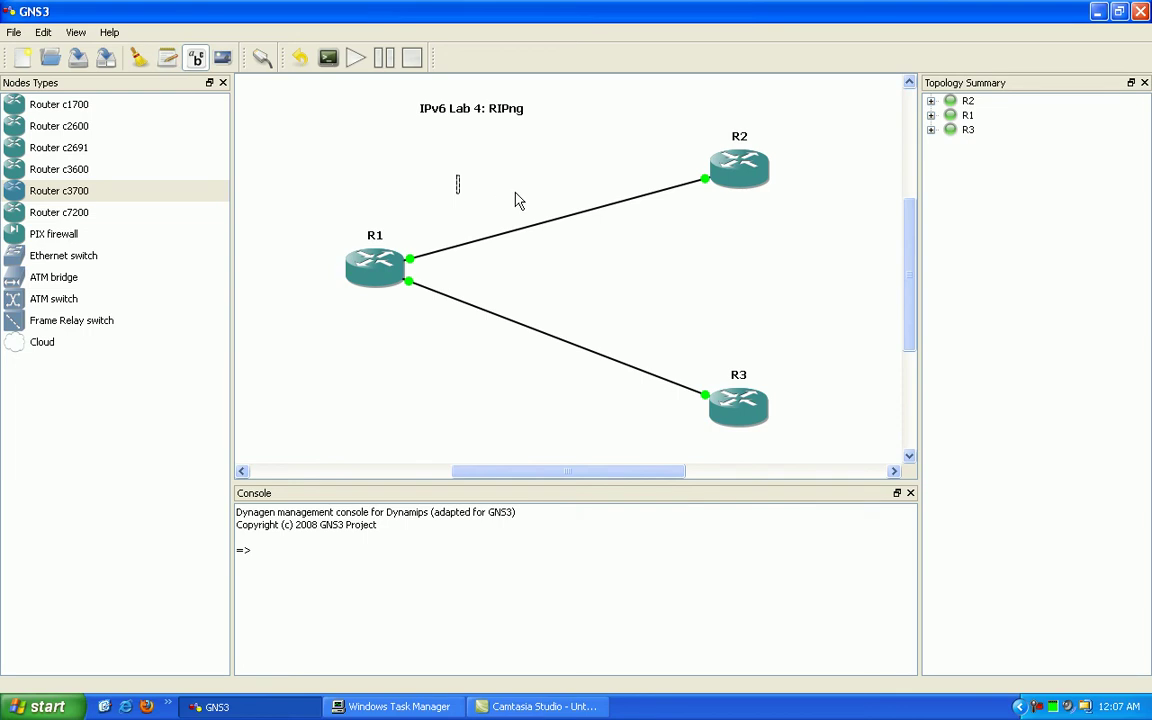
text(2001:)
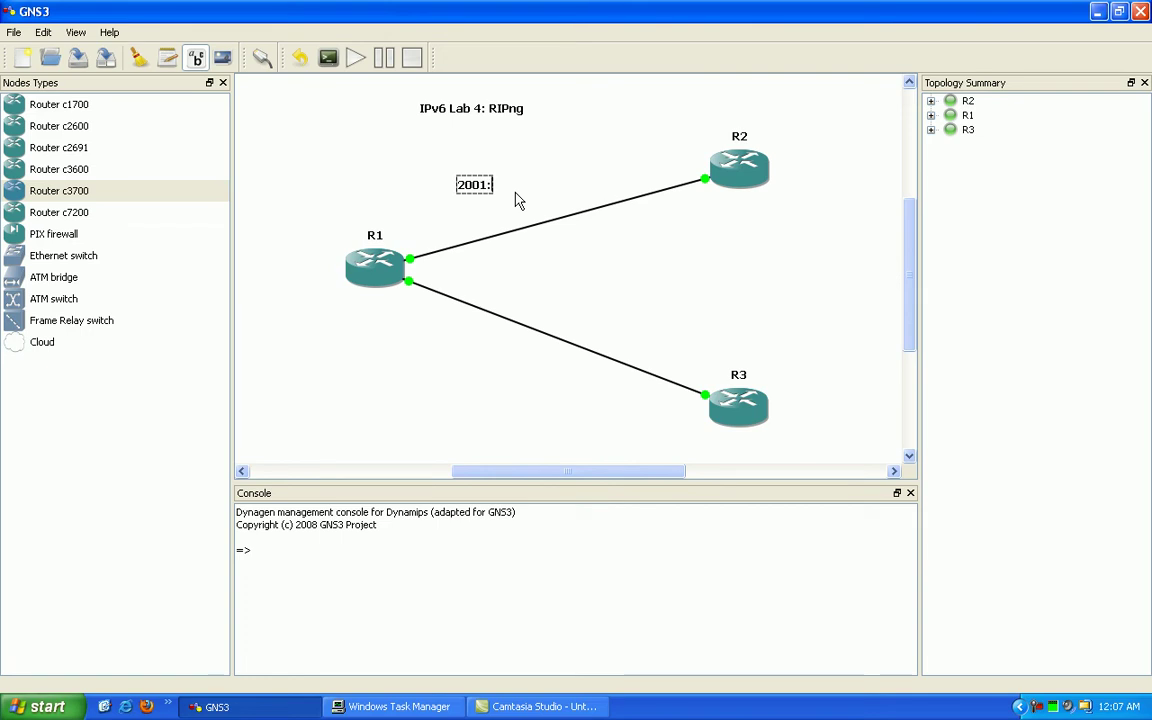
text(12:12:12)
key(BackSpace)
key(BackSpace)
text(::/64)
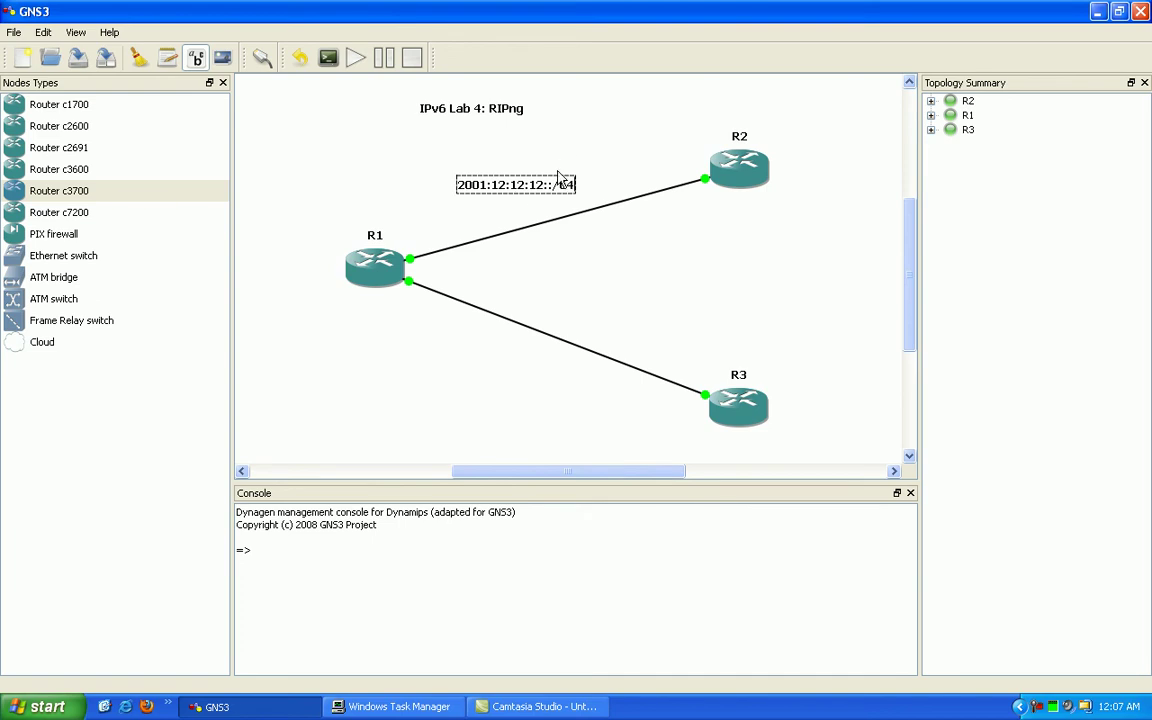
drag(546, 193, 558, 187)
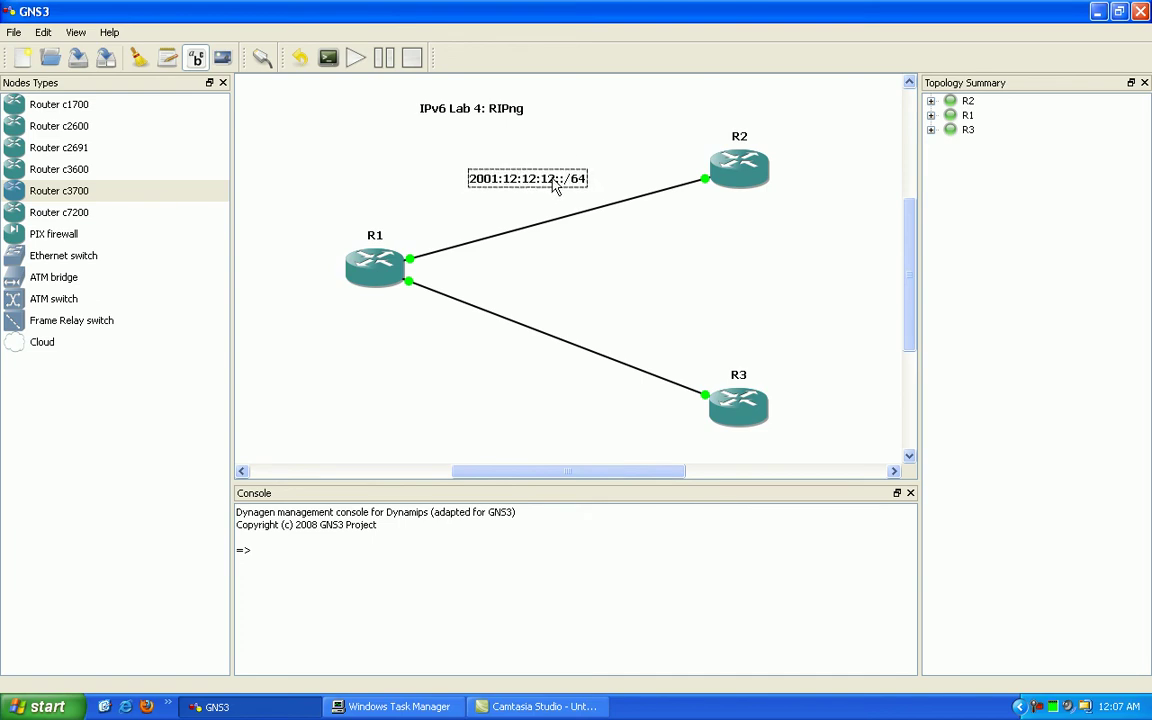
click(167, 60)
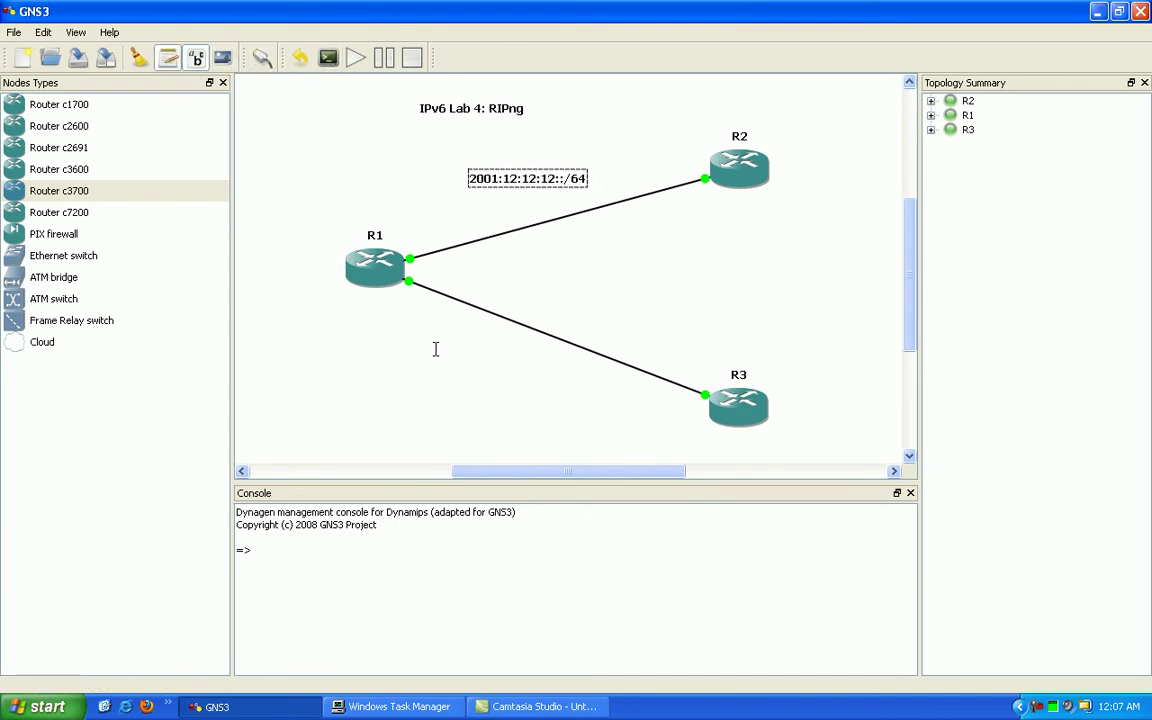
Add a 2001:13:13:13::/64 note below the R1–R3 link and move it nearer the link.
click(450, 385)
text(2001:)
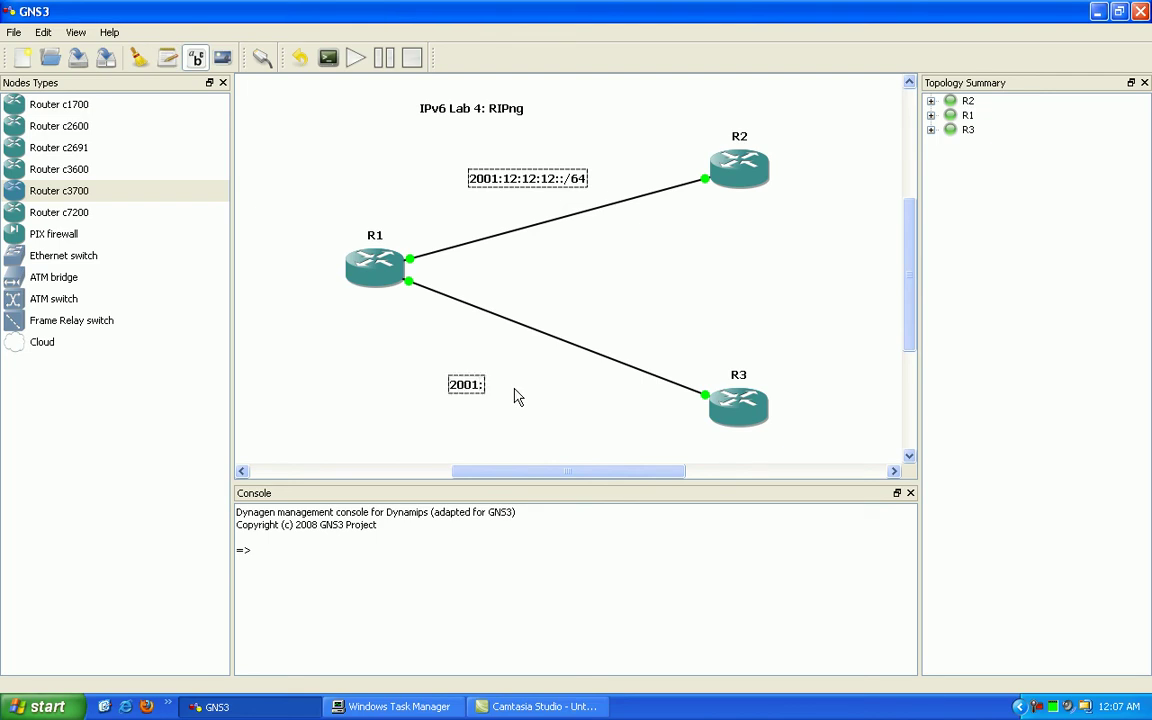
text(13:13:1)
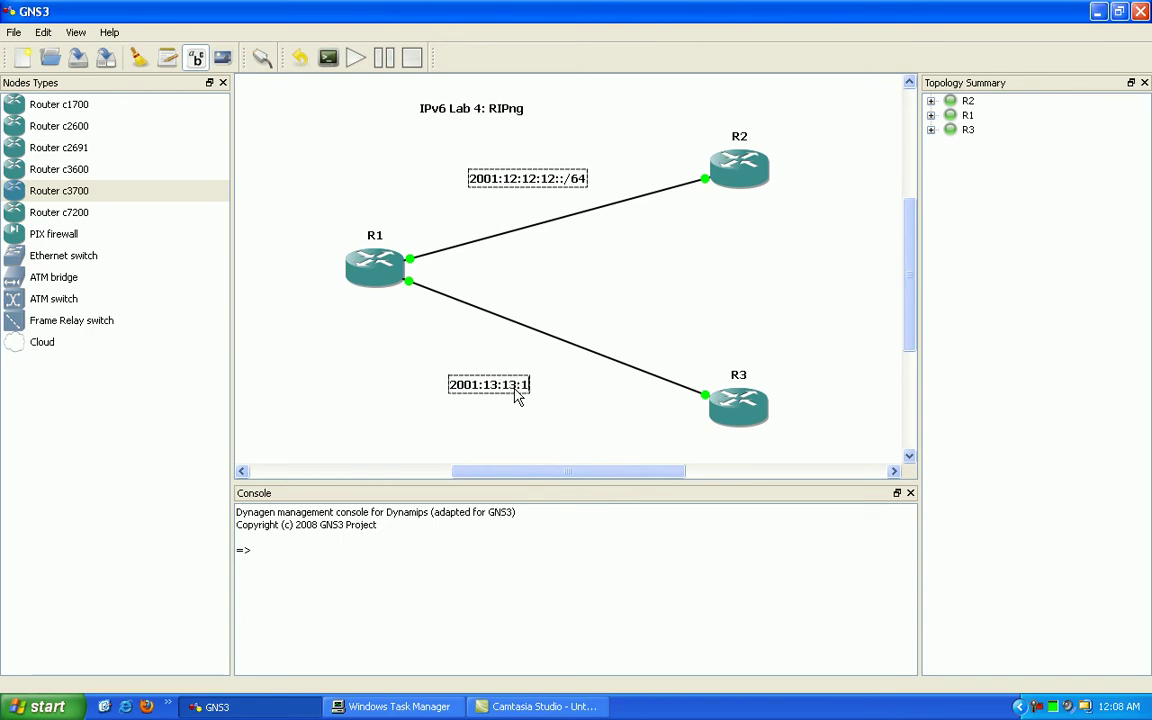
text(3::/64)
click(530, 417)
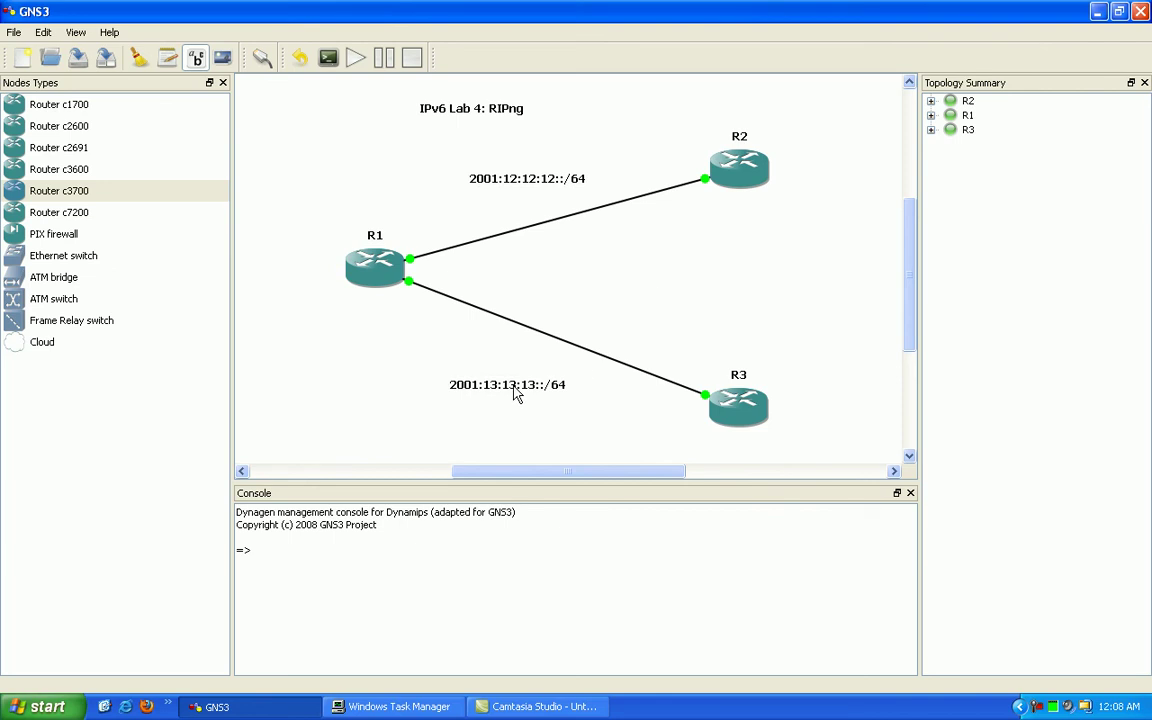
drag(515, 393, 537, 385)
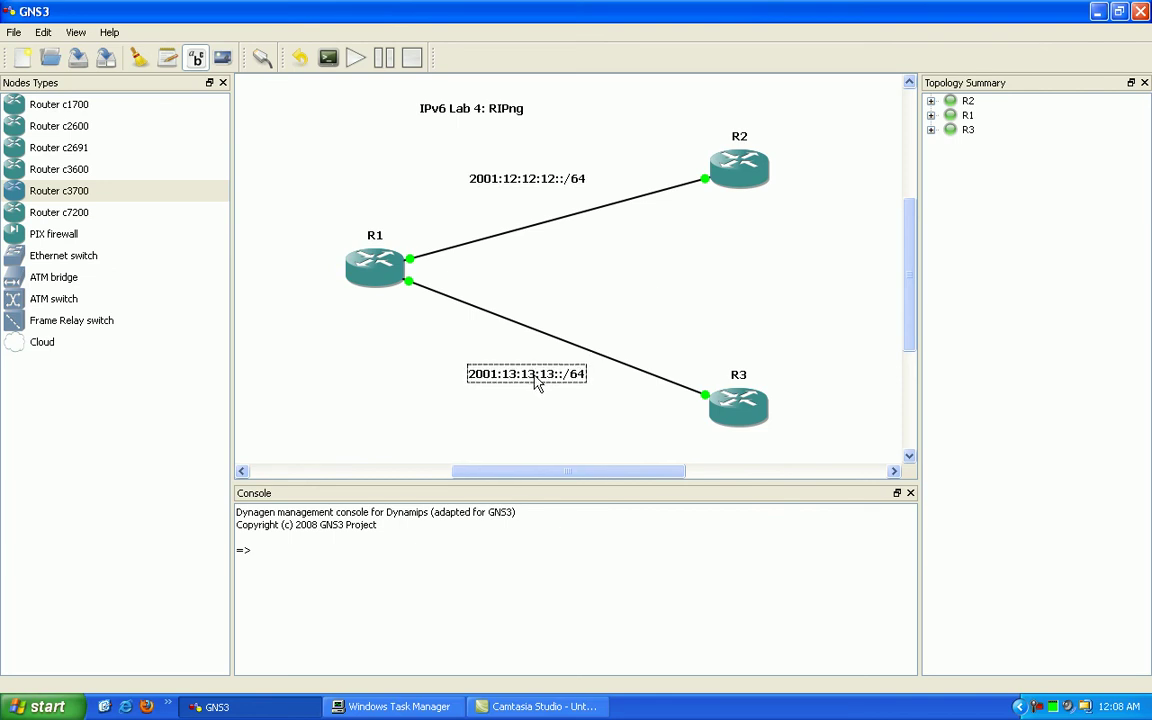
Fine-tune the 2001:12:12:12::/64 note's position beside the R1–R2 link.
drag(522, 180, 530, 197)
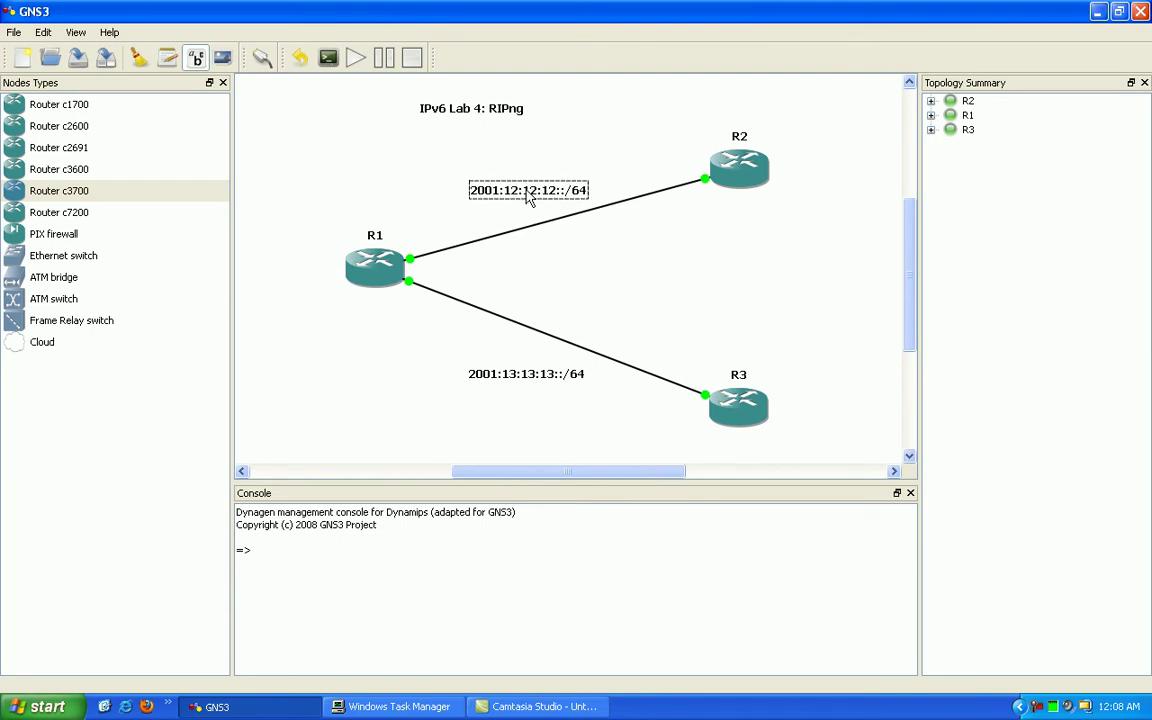
click(594, 267)
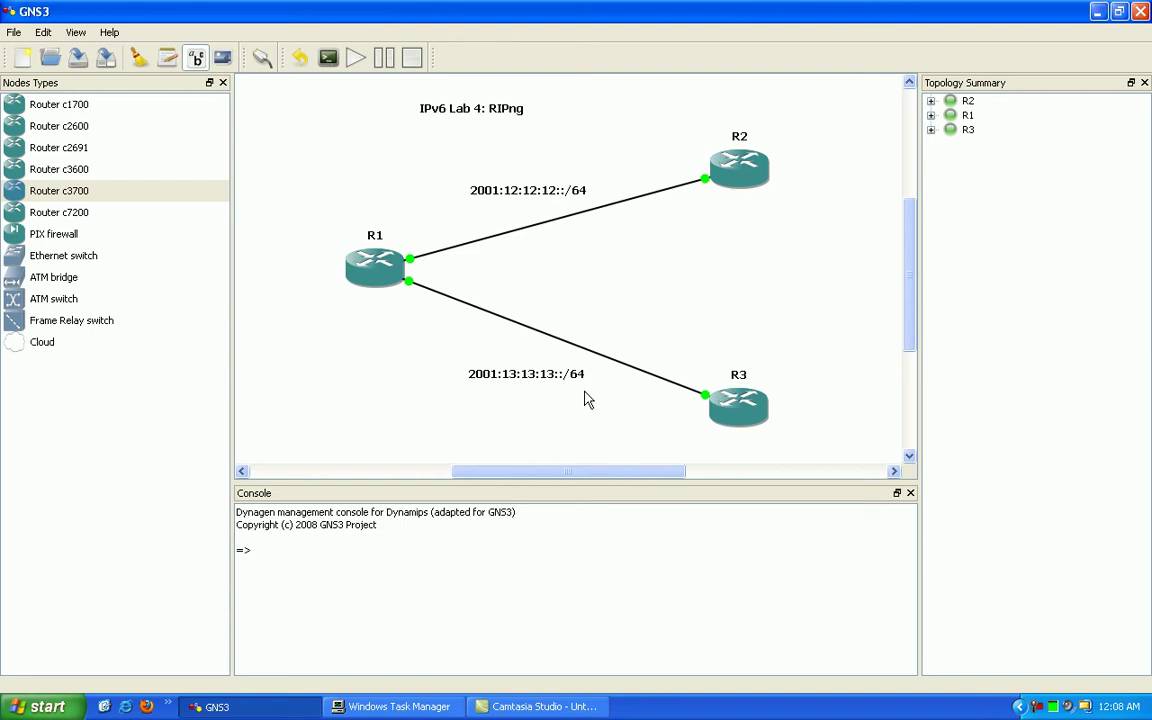
click(543, 197)
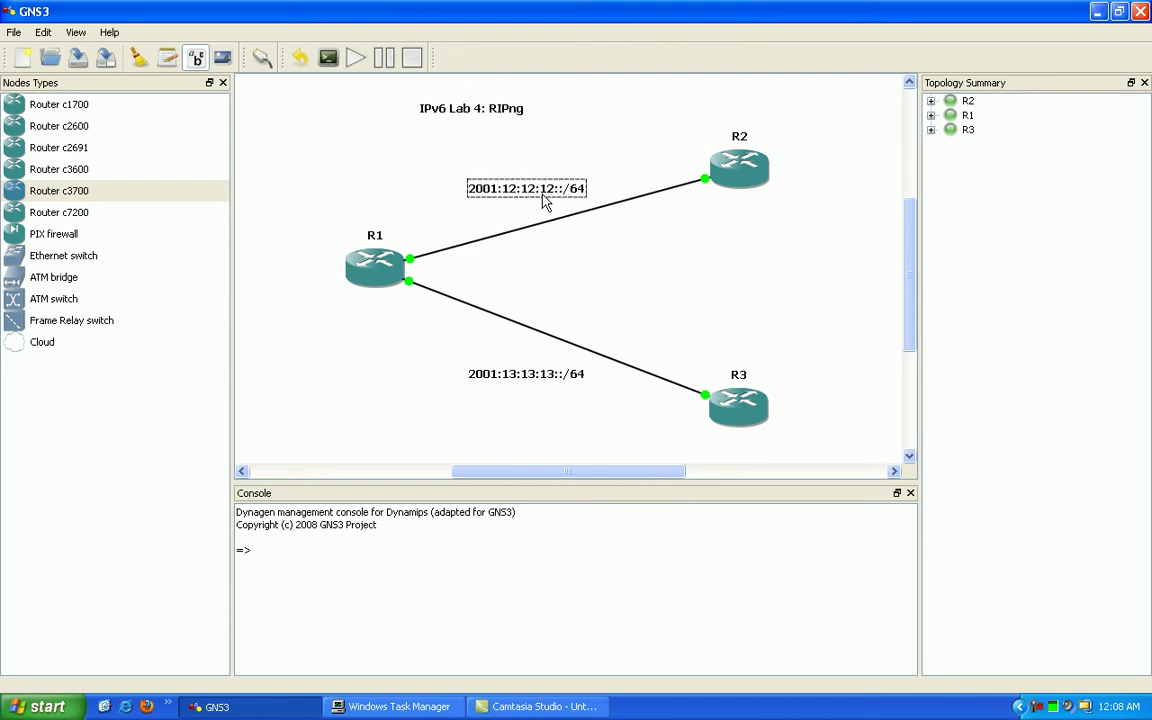
drag(545, 203, 550, 194)
click(546, 262)
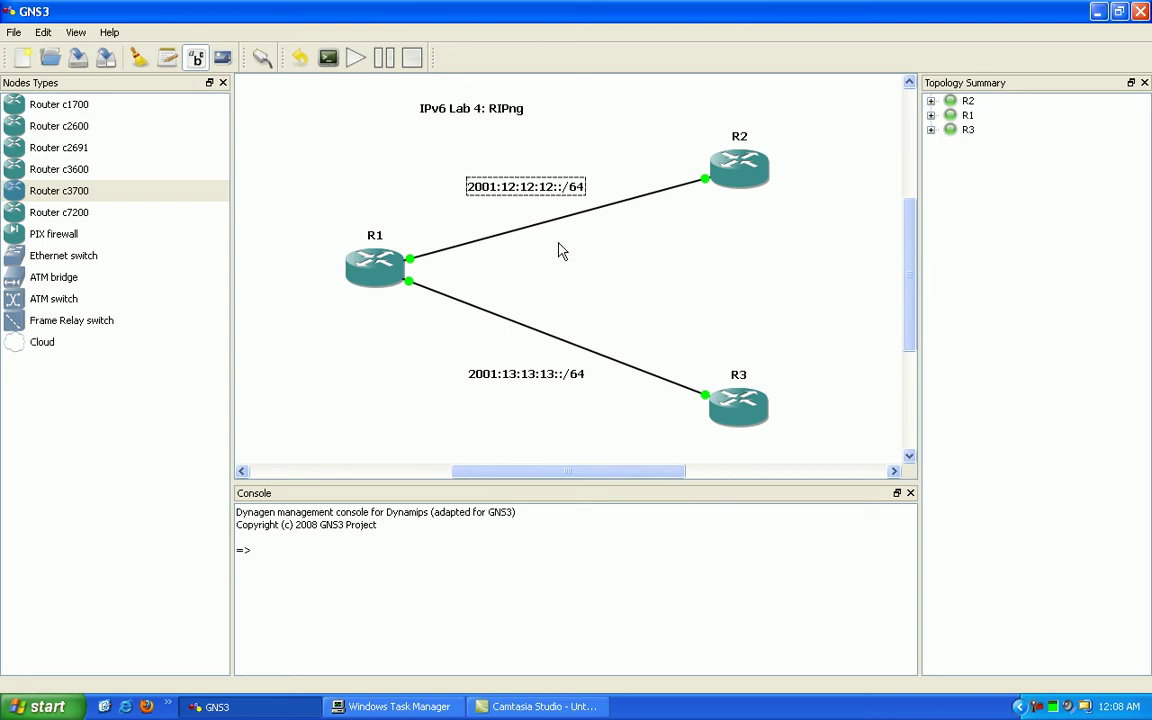
click(530, 168)
Open a console to R1 and decline the initial configuration dialog with 'no'.
right_click(390, 282)
click(440, 363)
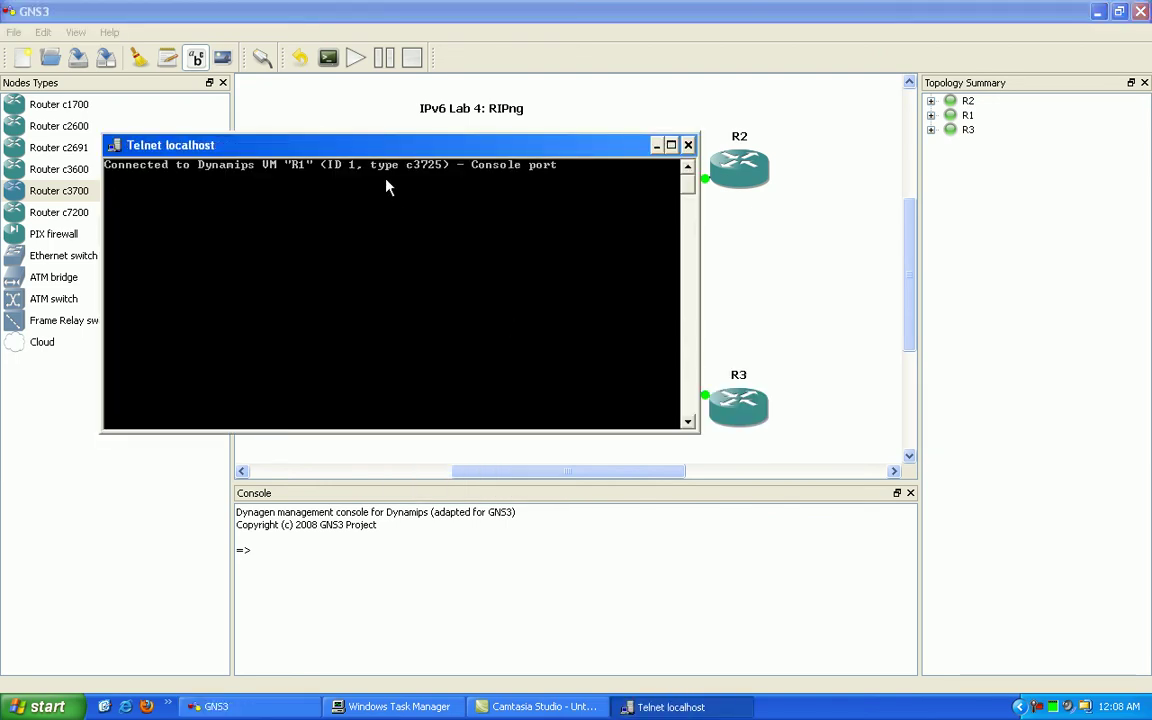
drag(388, 151, 374, 217)
text(no)
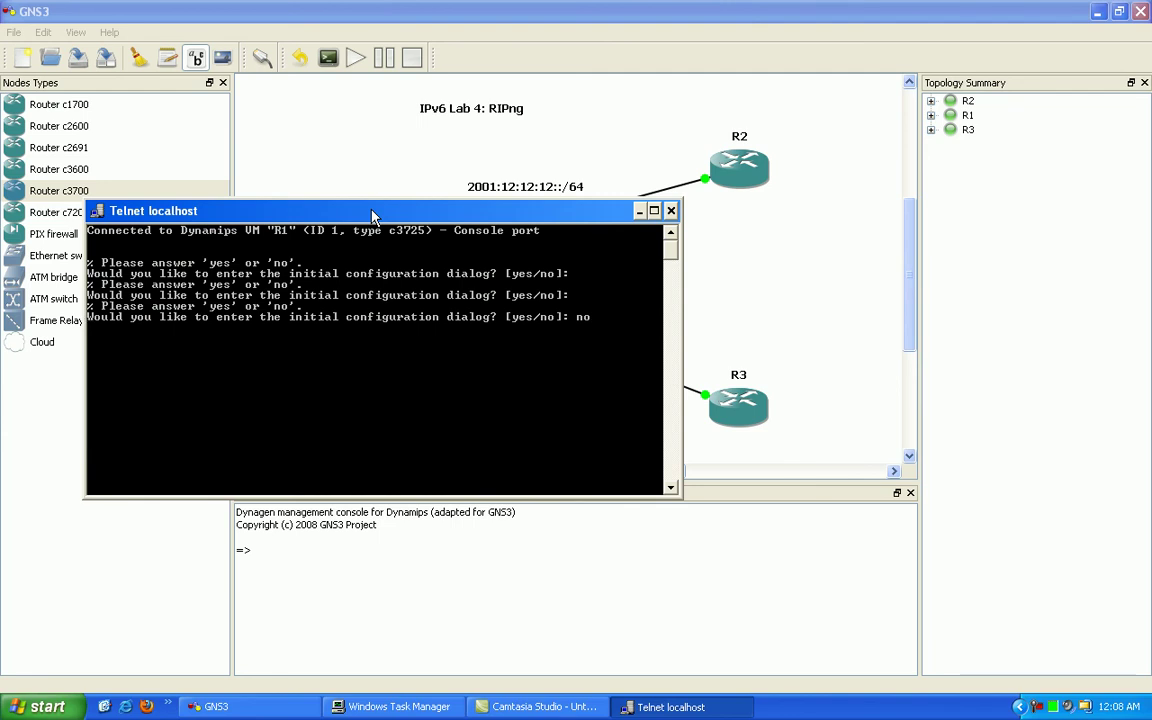
key(Return)
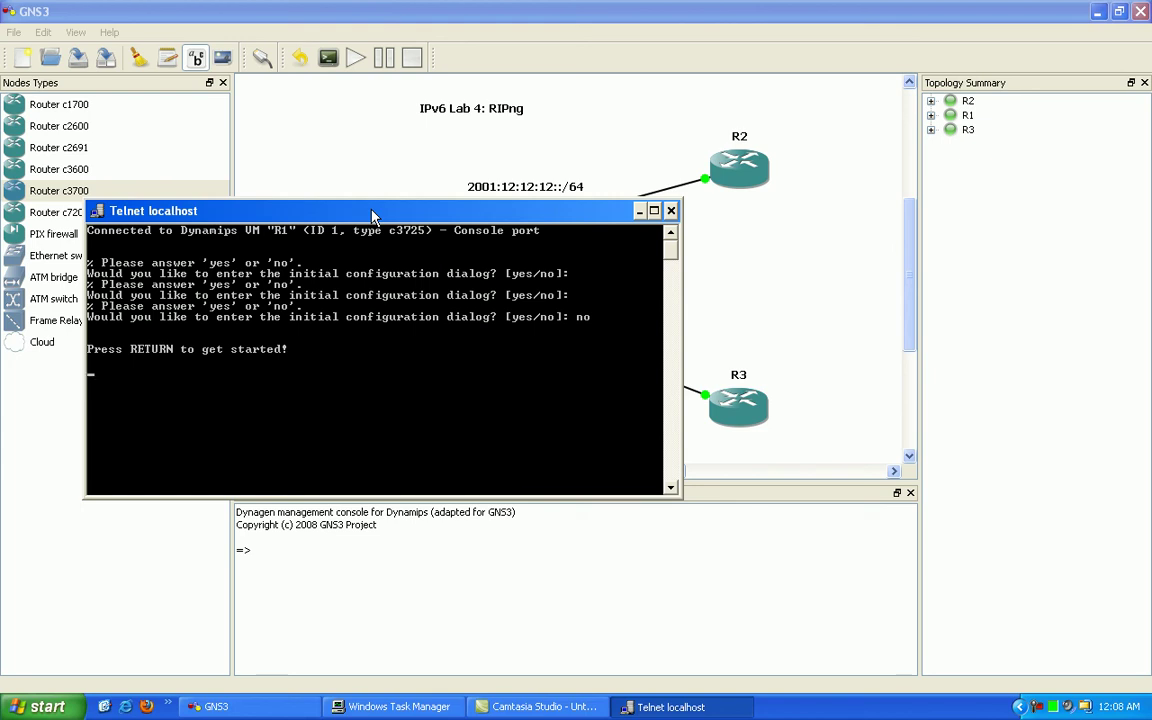
key(Return)
key(Return)
key(Return)
key(Return)
key(Return)
key(Return)
key(Return)
key(Return)
key(Return)
key(Return)
key(Return)
key(Return)
key(Return)
key(Return)
key(Return)
key(Return)
key(Return)
key(Return)
key(Return)
key(Return)
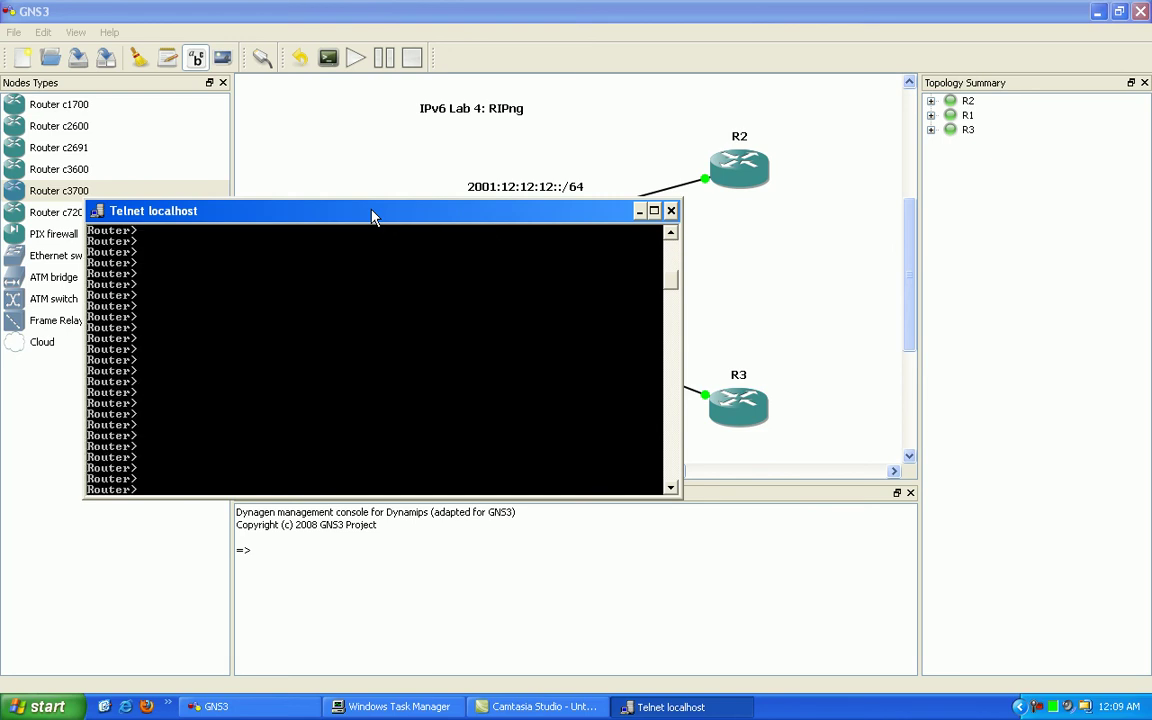
Set R1's hostname to R1 via enable, config t, hostname R1, end, then minimise the console.
text(en)
key(Return)
text(config t)
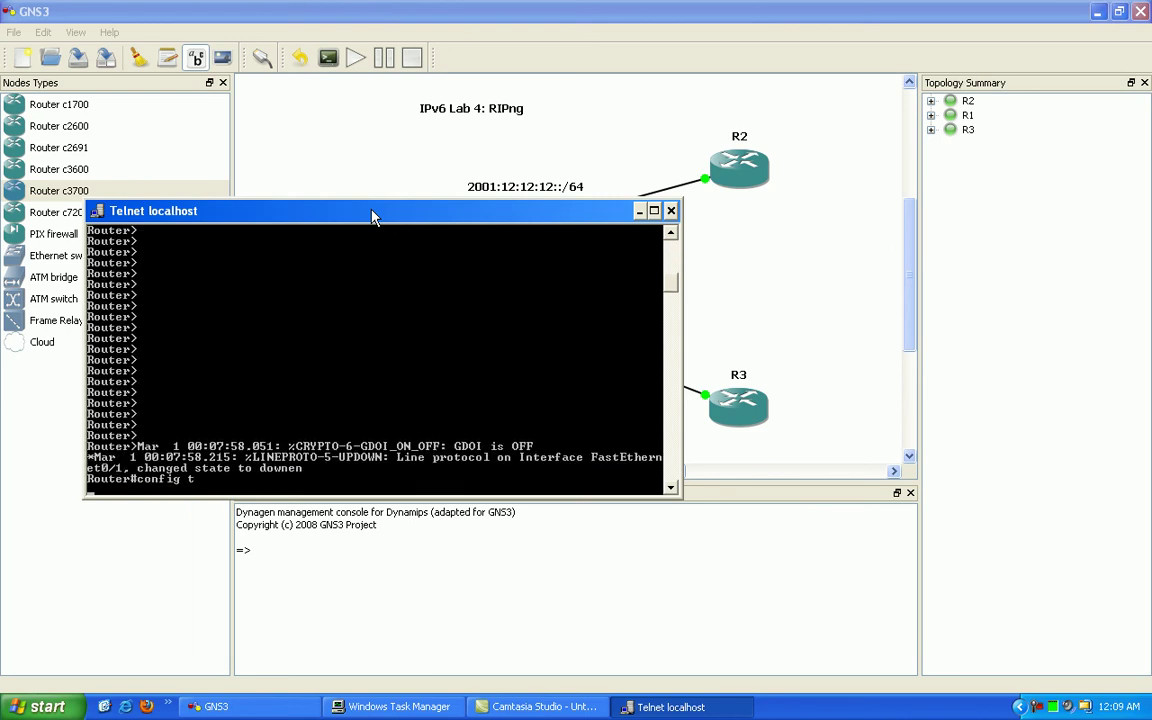
key(Return)
text(hos)
key(Tab)
text(R1)
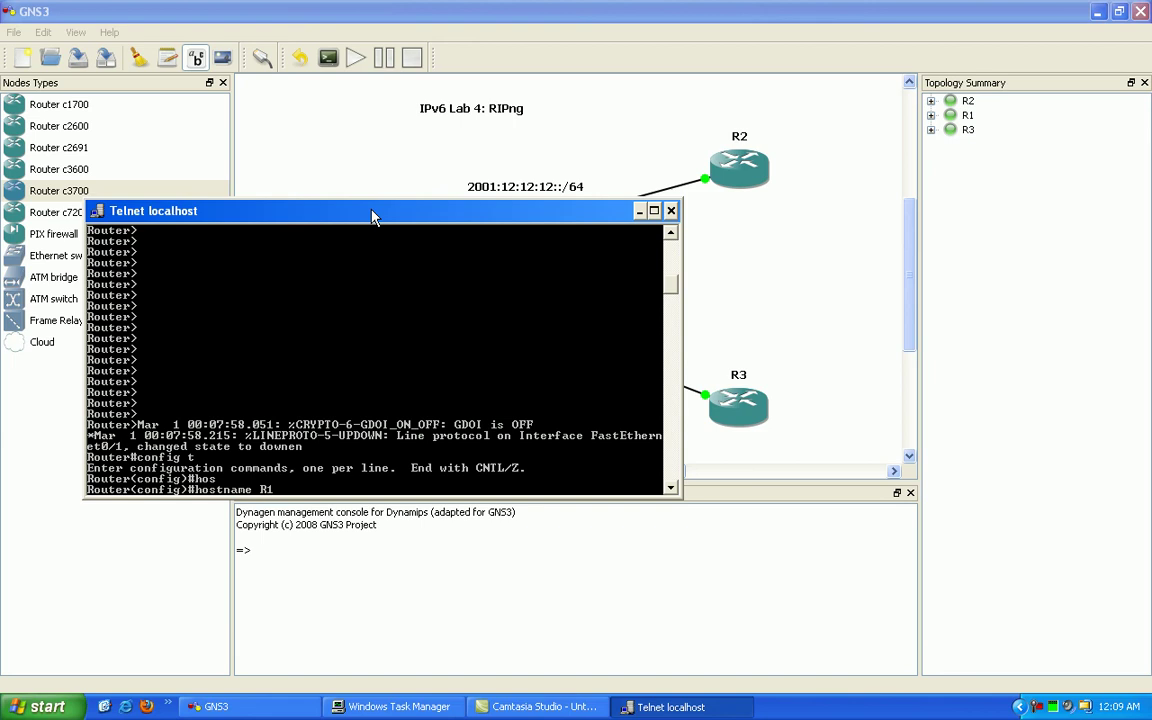
key(Return)
key(Return)
key(Return)
text(end)
key(Return)
key(Return)
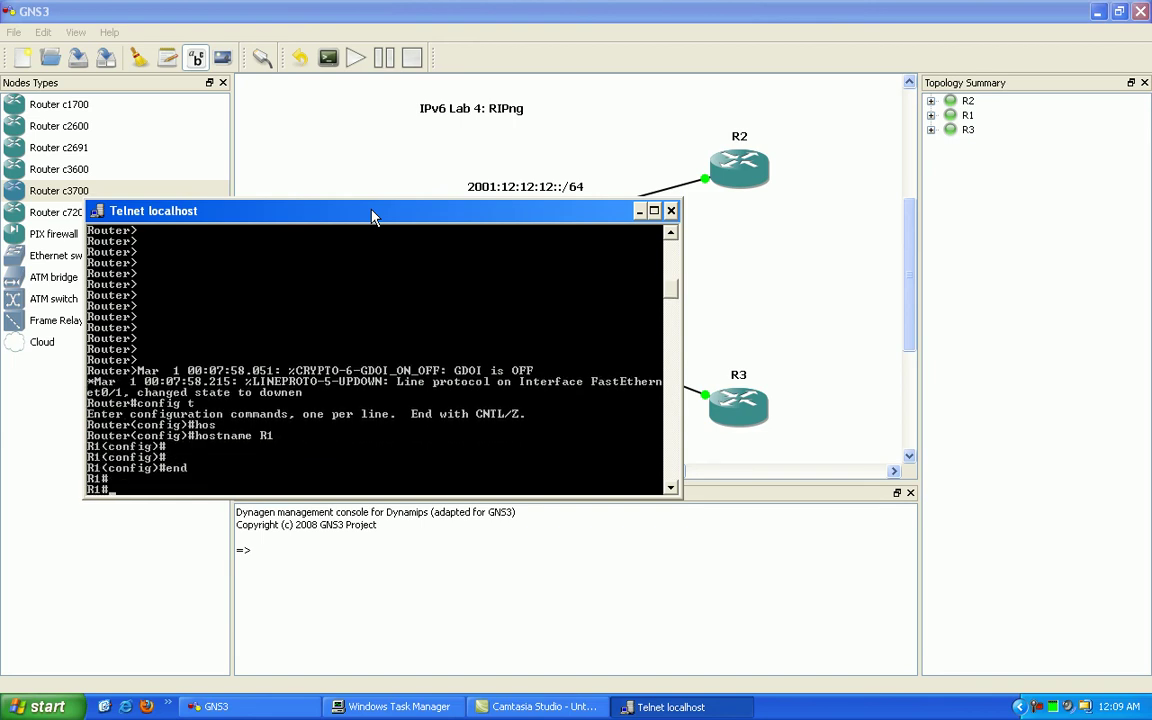
click(639, 211)
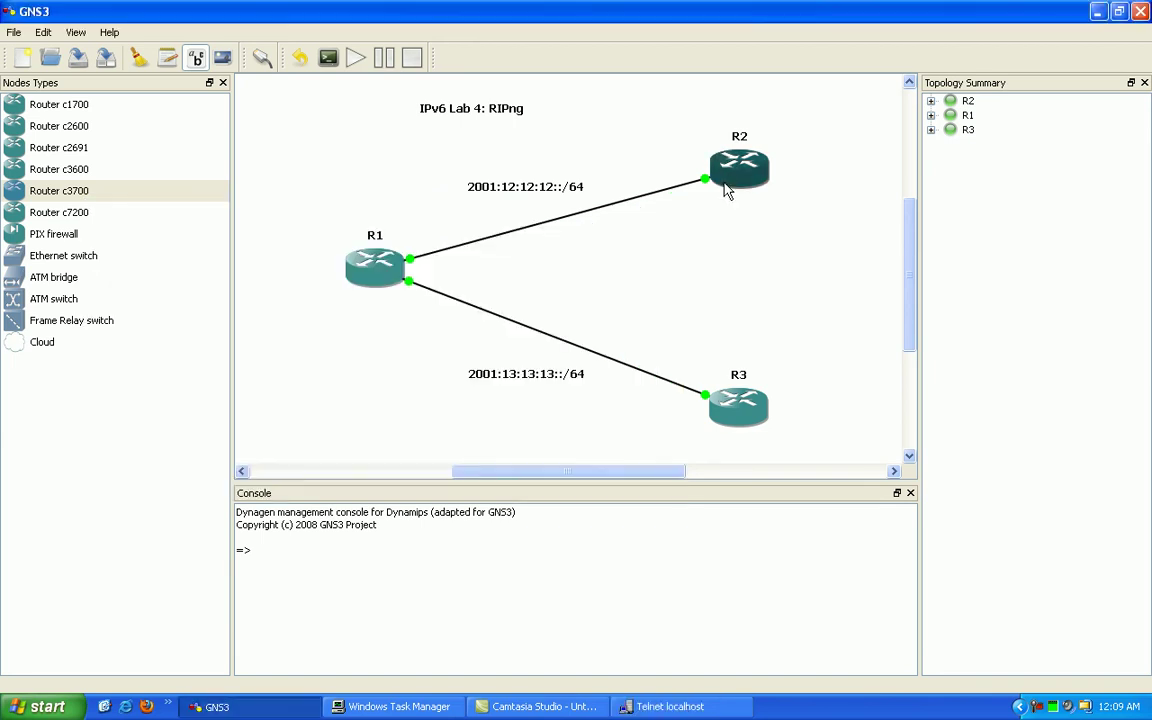
Open a console to R2 and decline the initial configuration dialog with 'no'.
right_click(728, 176)
click(760, 261)
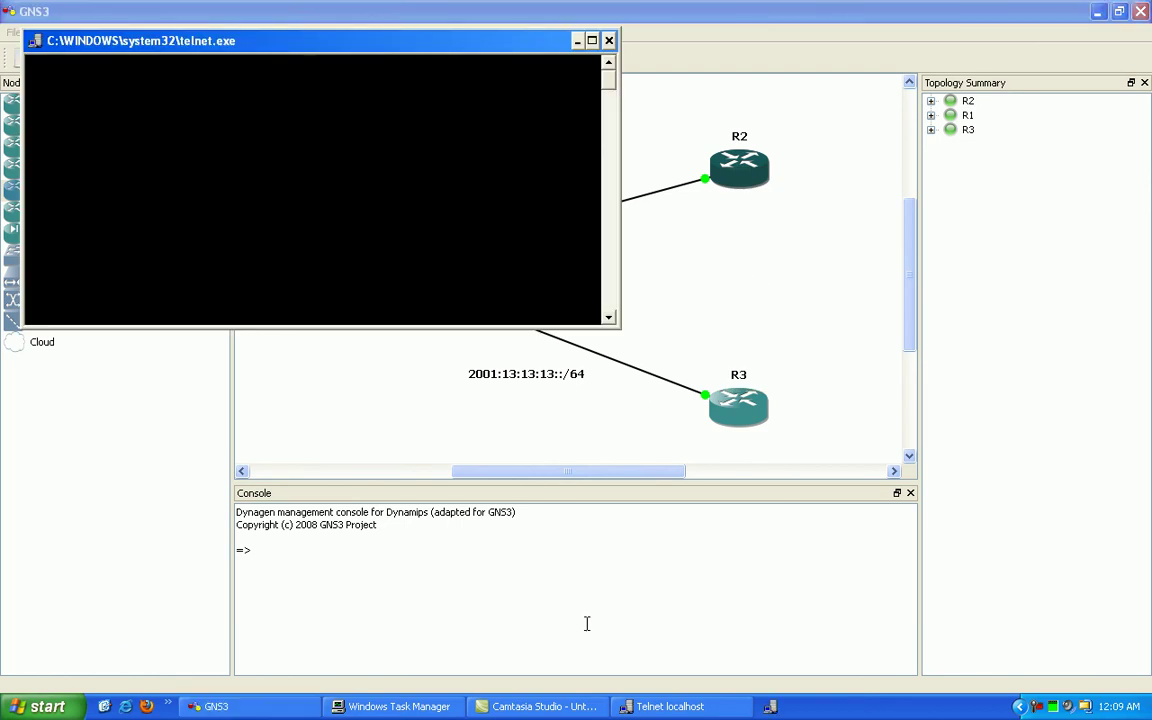
key(Return)
key(Return)
key(Return)
key(Return)
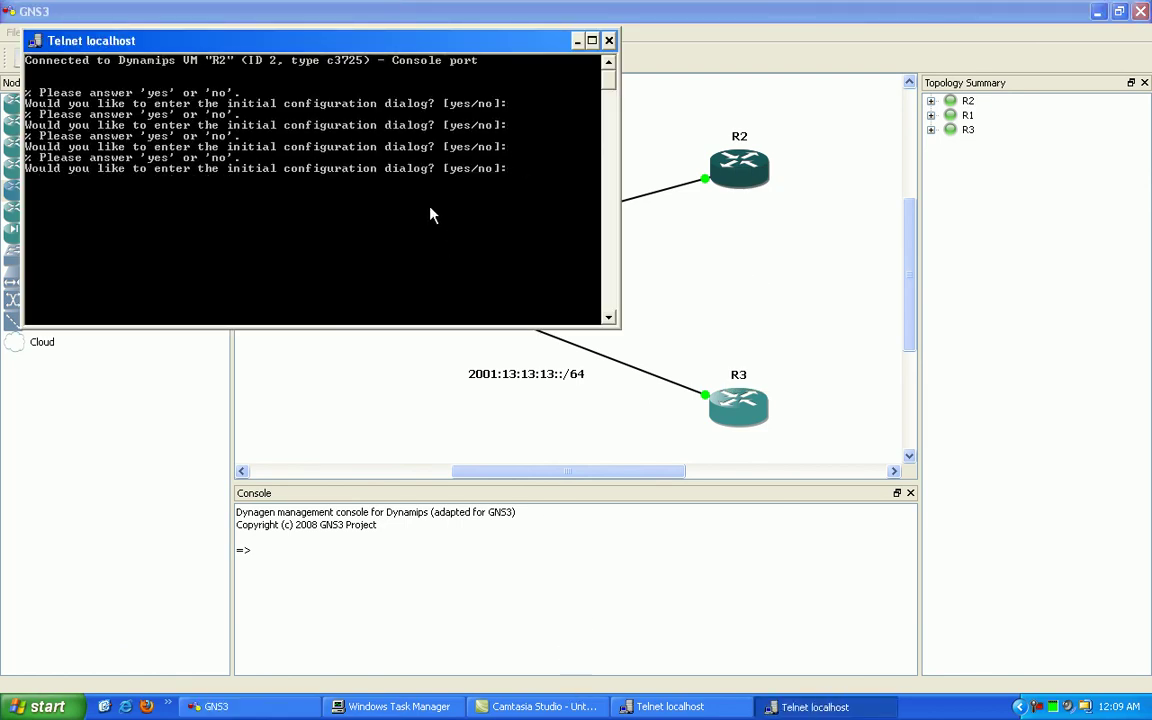
text(no)
key(Return)
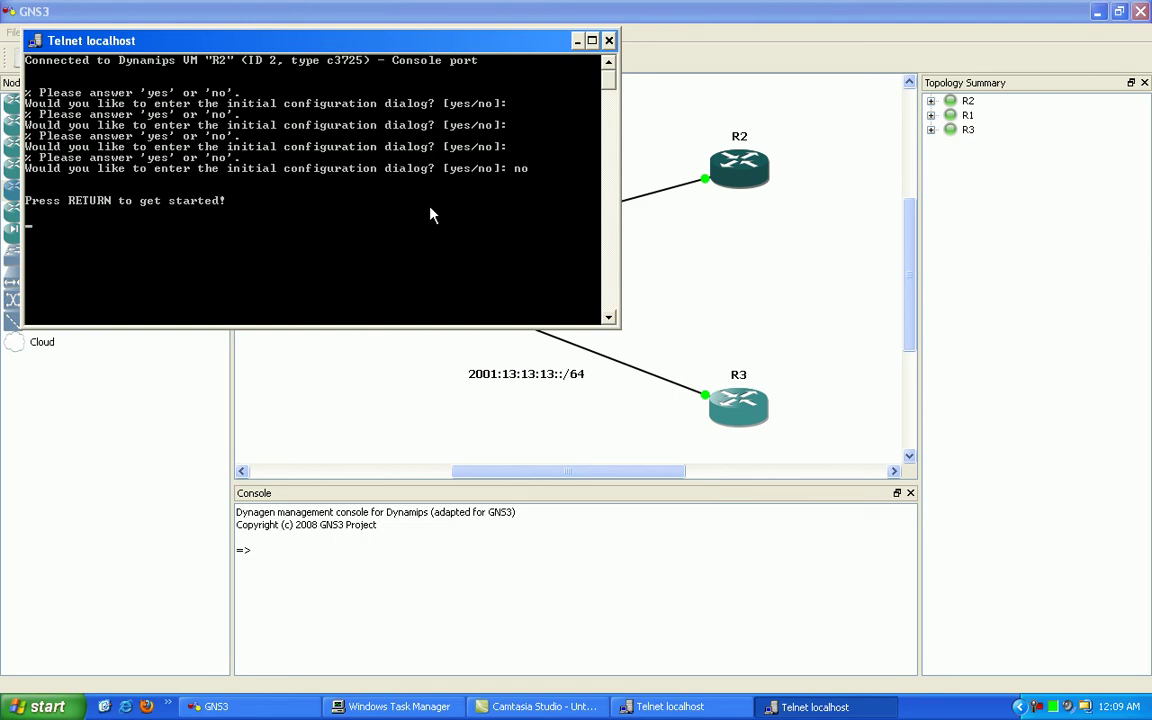
key(Return)
key(Return)
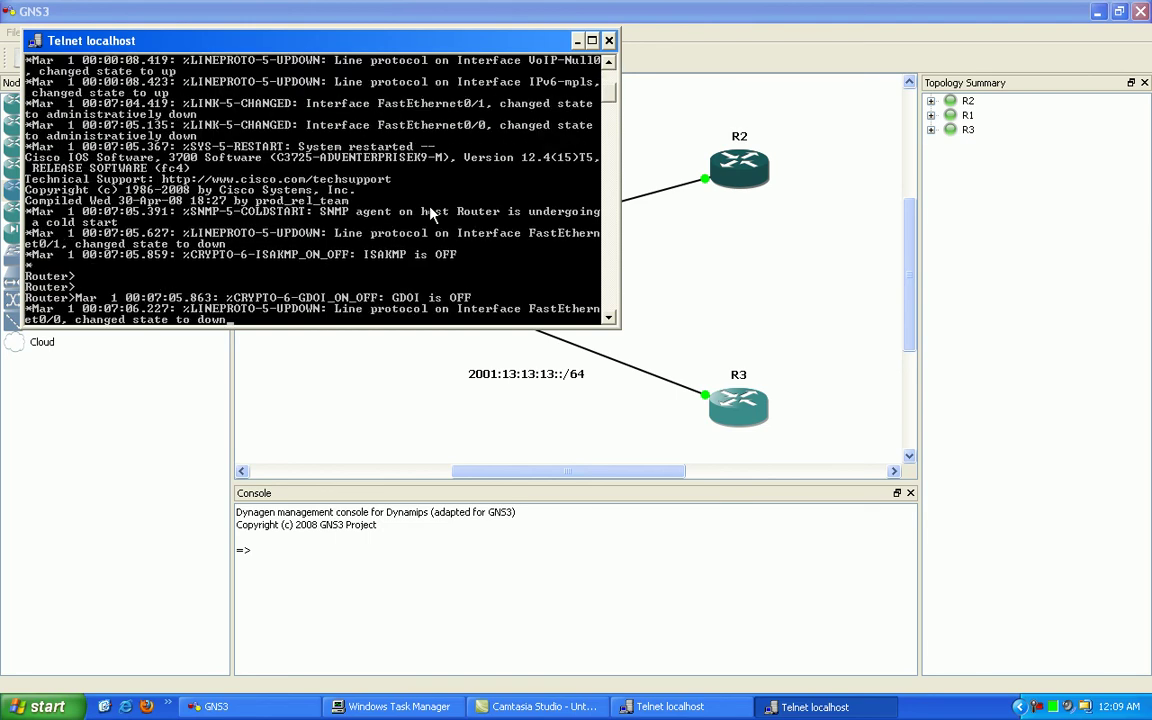
key(Return)
key(Return)
key(Return)
key(Return)
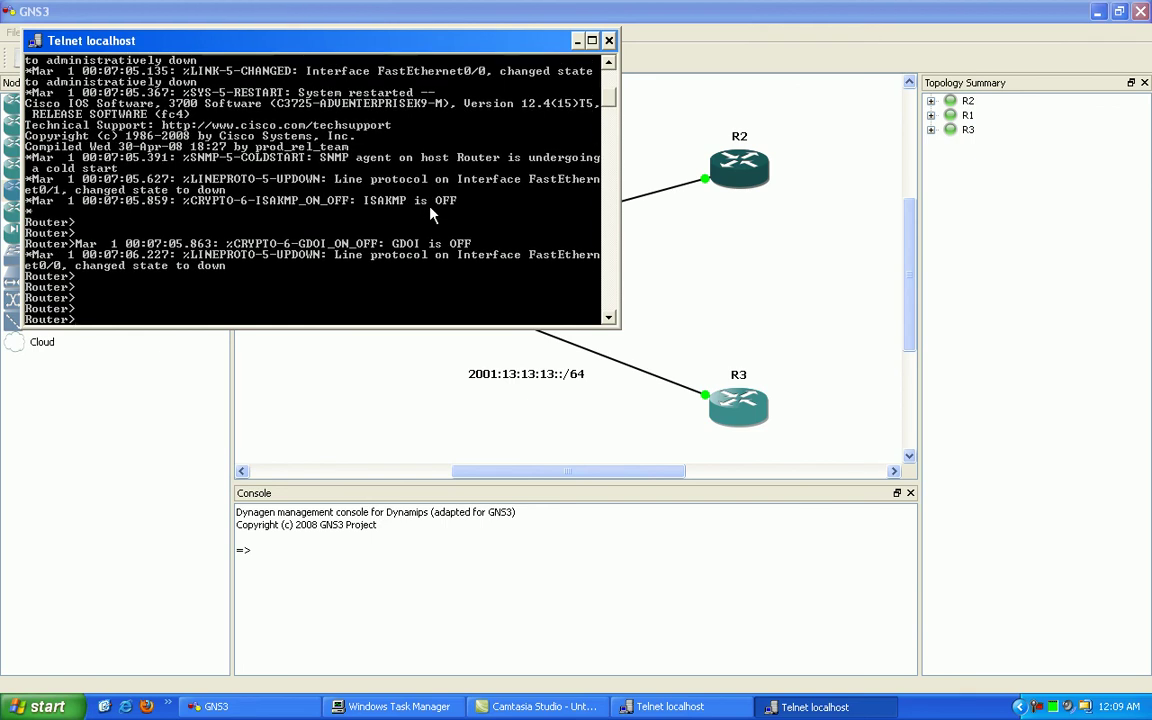
key(Return)
key(Return)
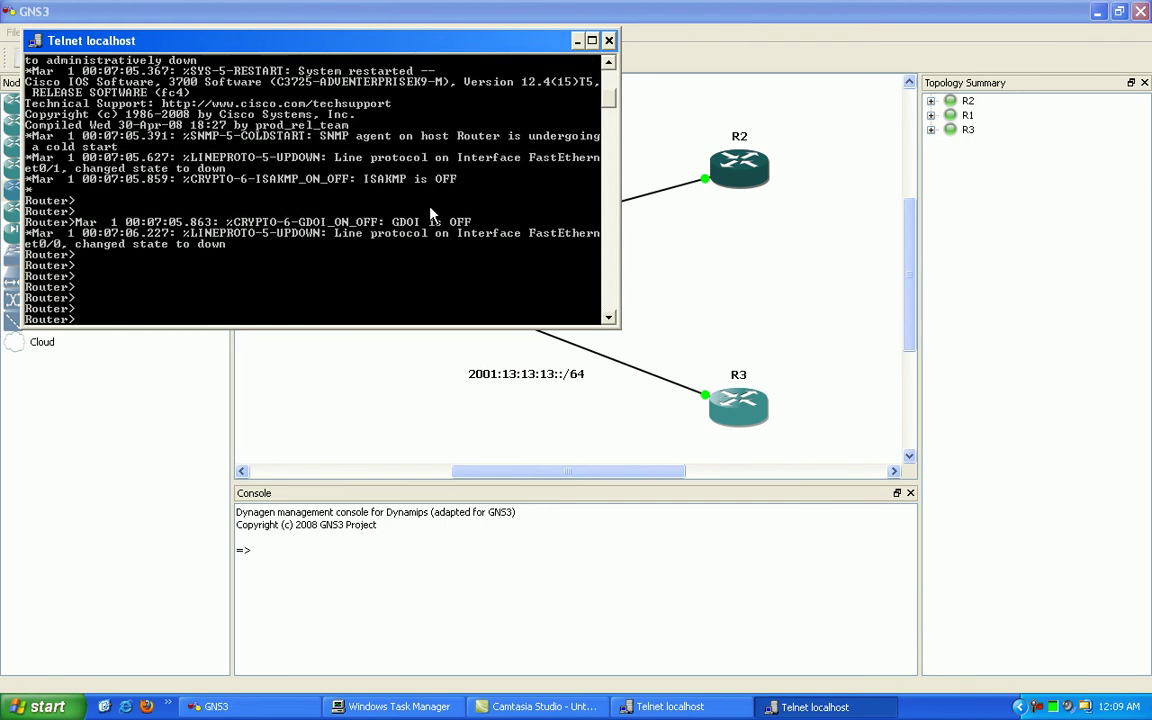
Set R2's hostname to R2 via enable, config t, hostname R2, then end.
text(en)
key(Return)
key(Return)
key(Return)
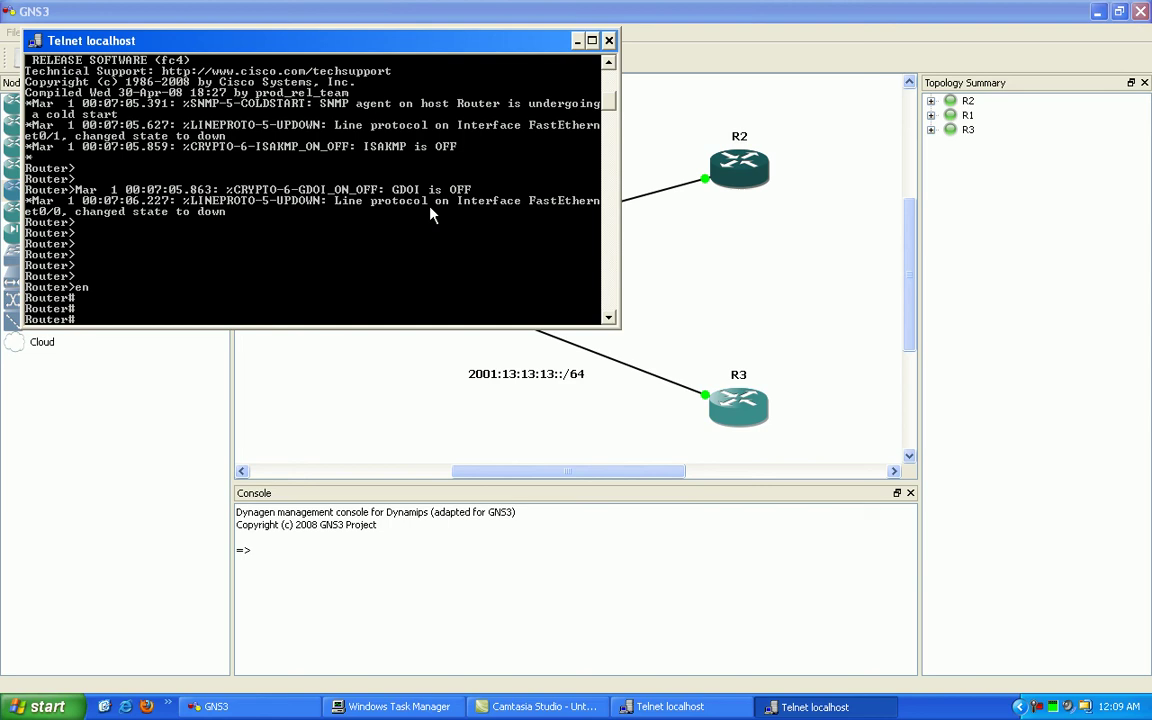
text(confi gt)
key(Return)
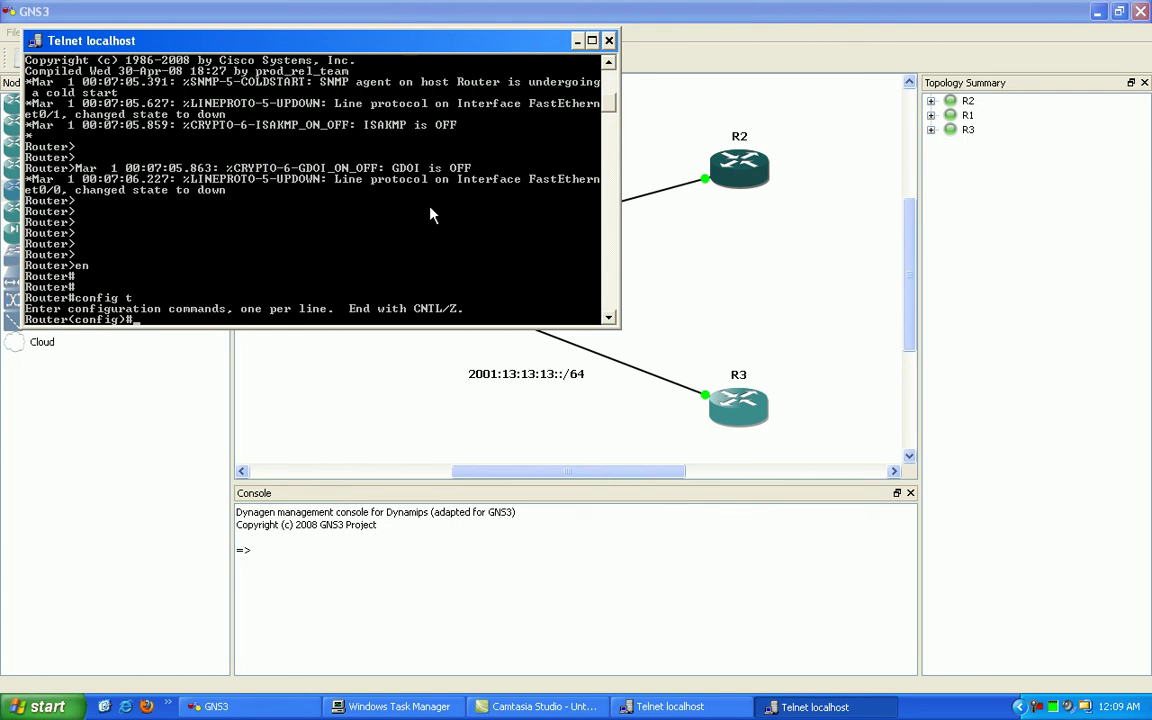
text(hos)
key(Tab)
text(R2)
key(Return)
key(Return)
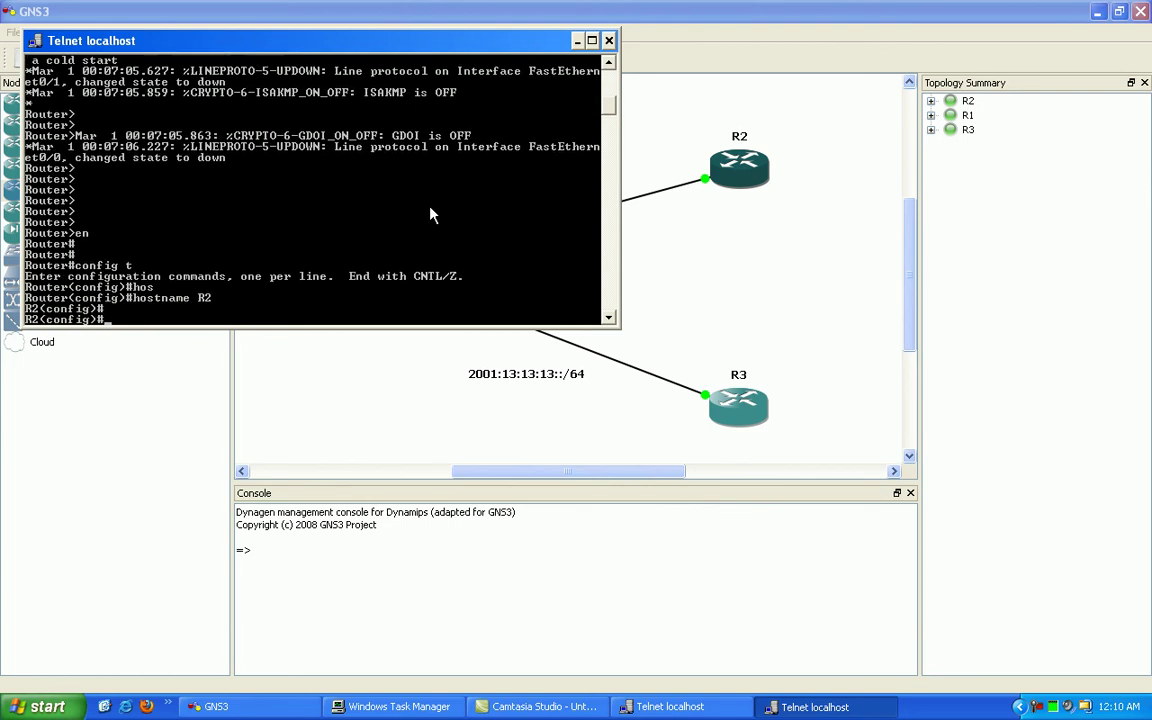
text(end)
key(Return)
key(Return)
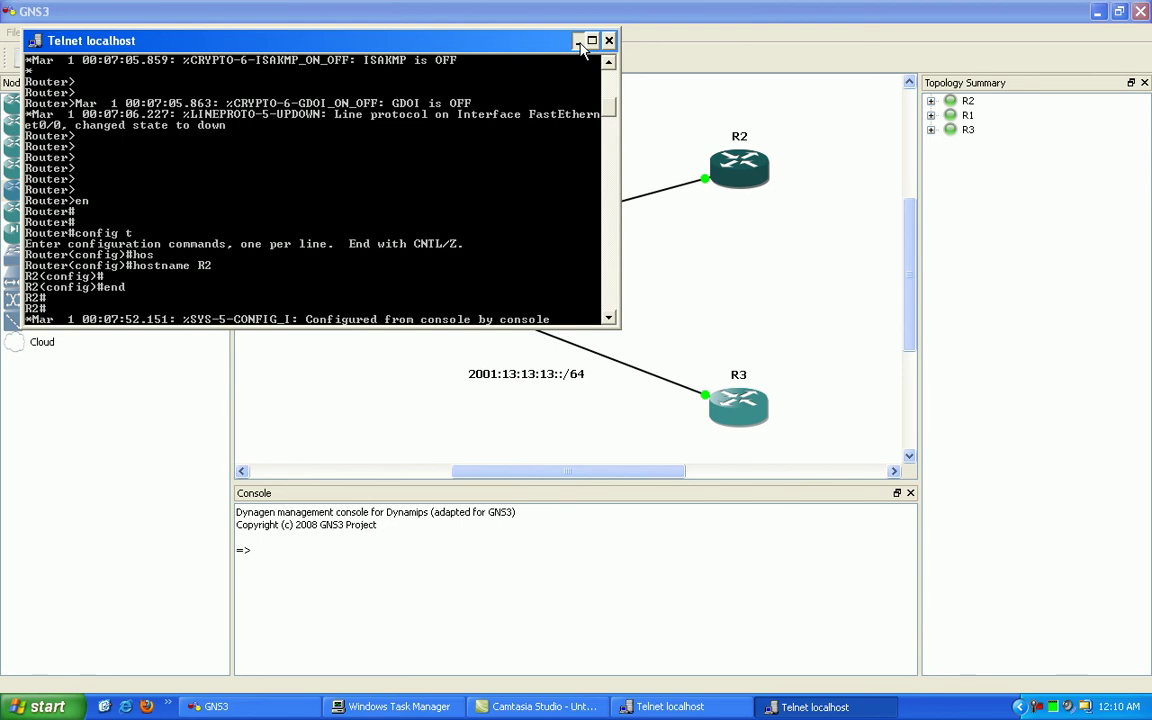
Open a console to R3 and decline the initial configuration dialog with 'no'.
click(644, 338)
right_click(730, 402)
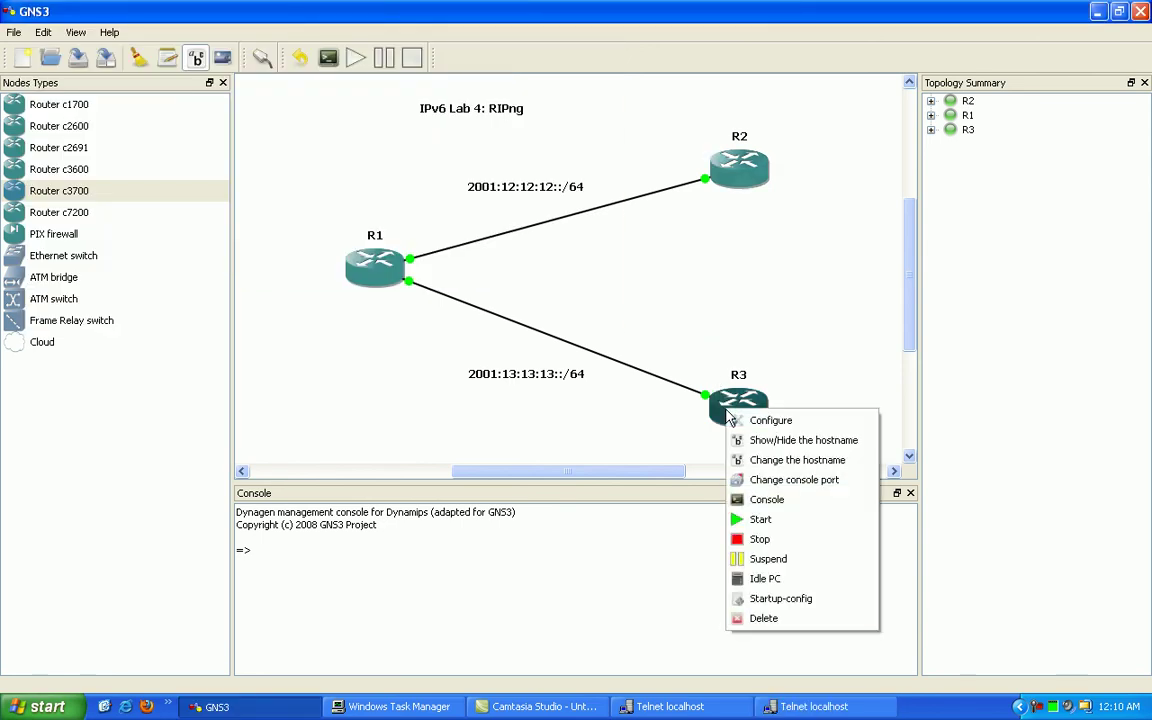
click(771, 500)
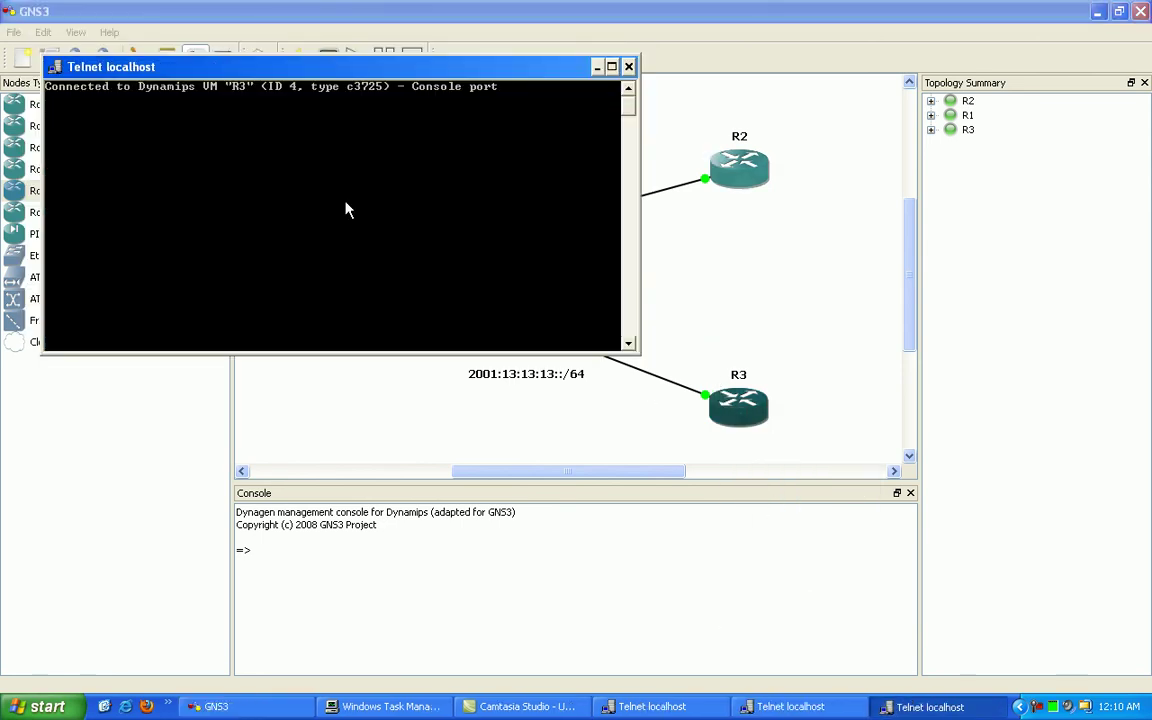
key(Return)
key(Return)
key(Return)
text(no)
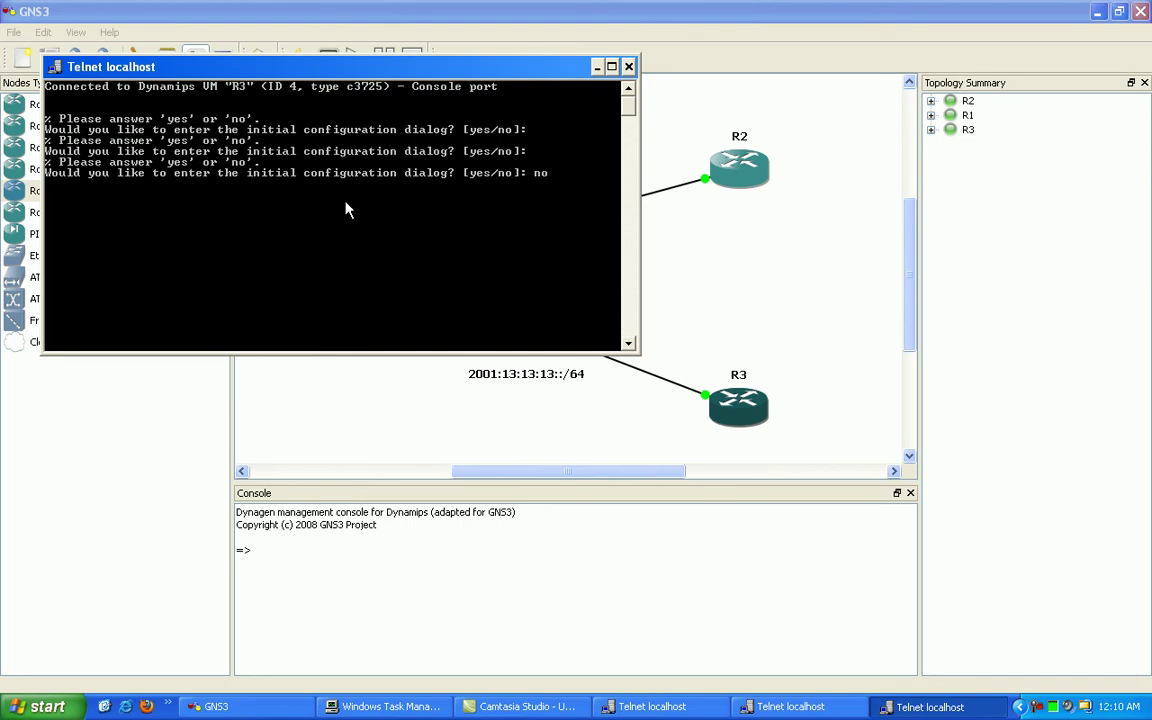
key(Return)
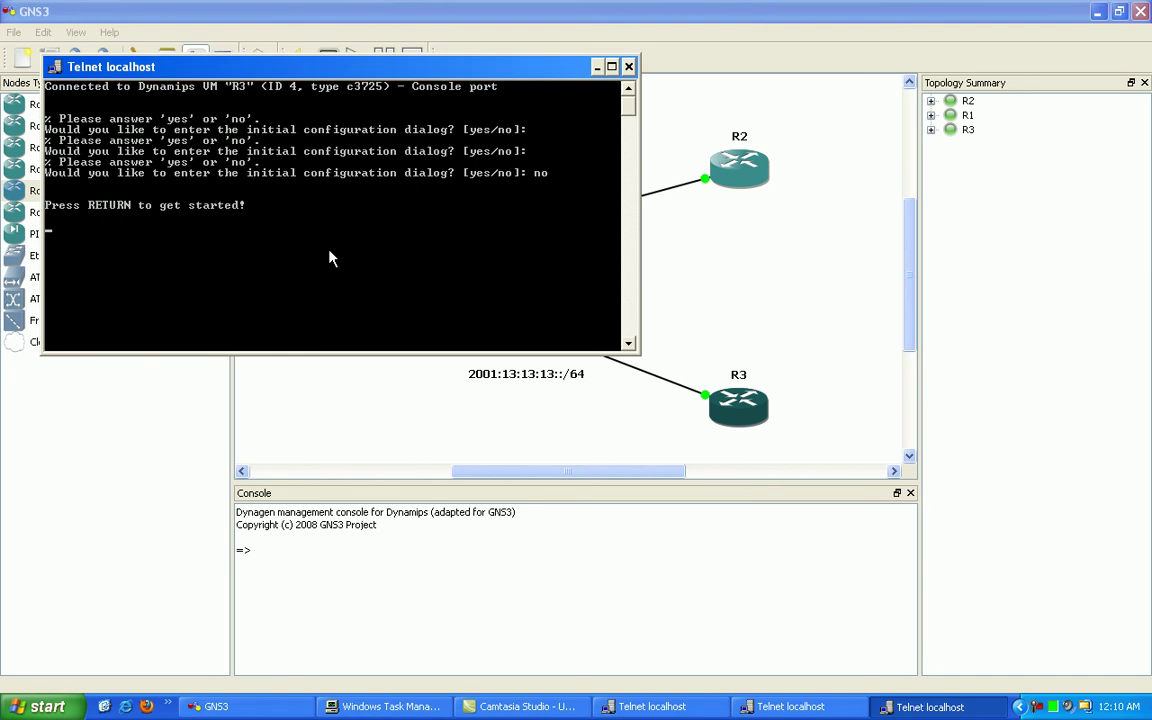
key(Return)
key(Return)
key(Return)
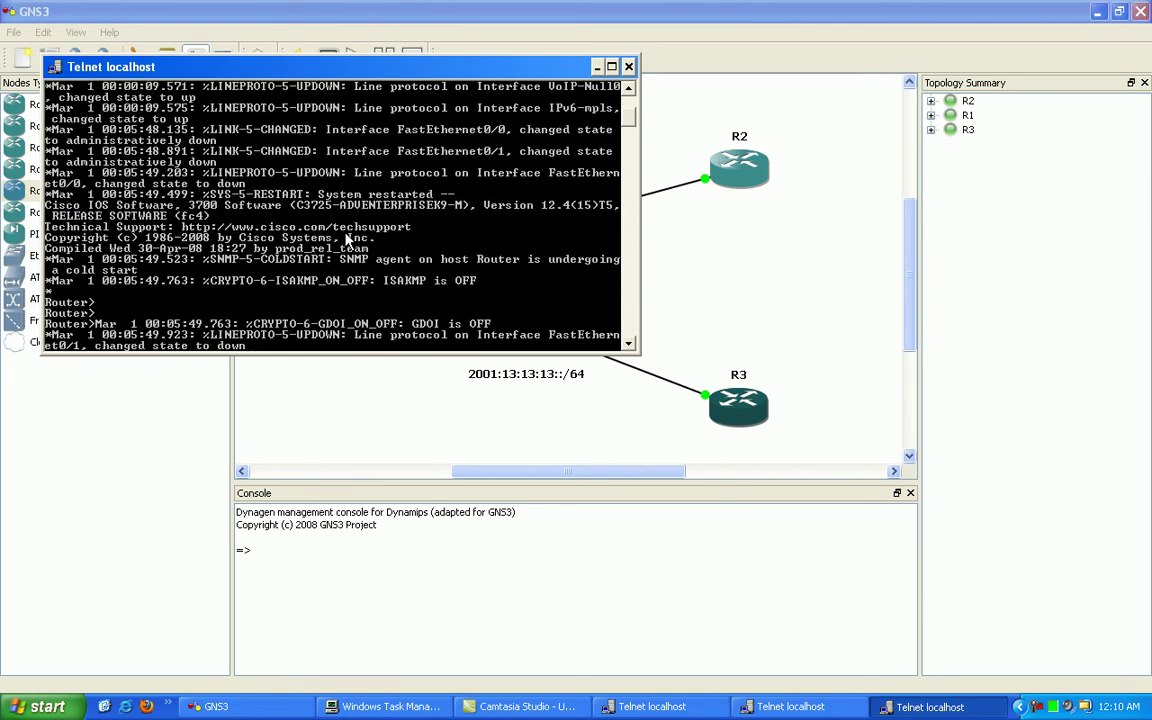
Enter privileged mode on R3 with en and type config t.
key(Return)
key(Return)
text(en)
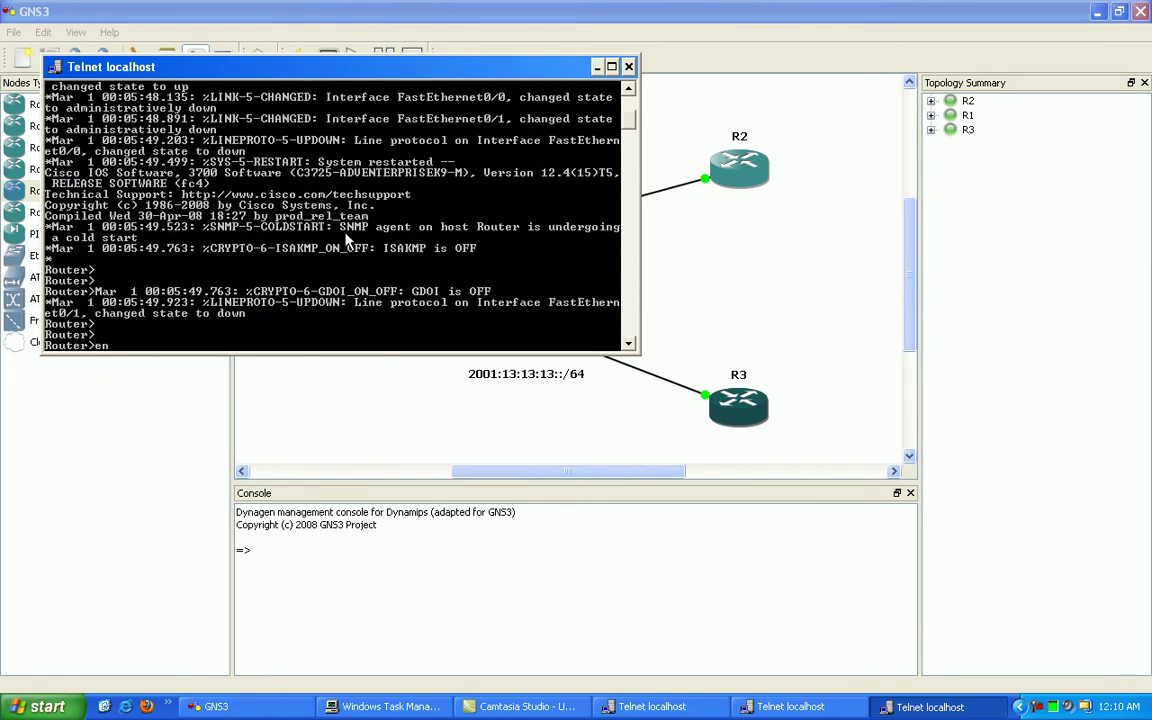
key(Return)
key(Return)
key(Return)
text(config t)
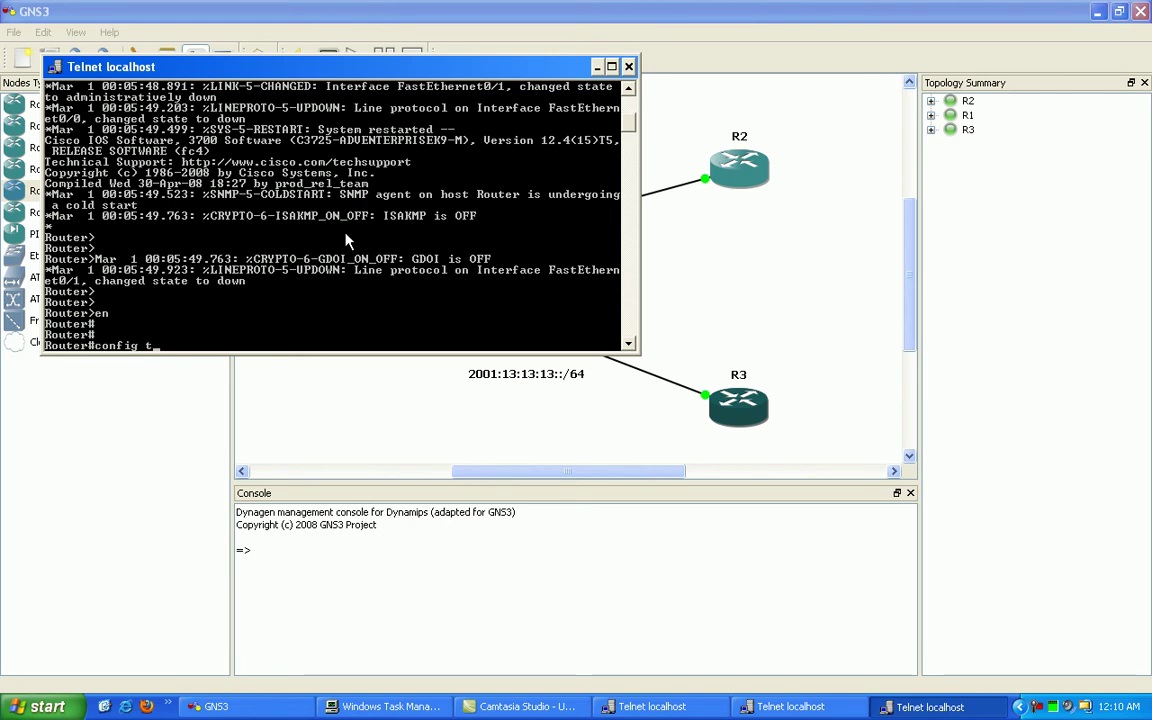